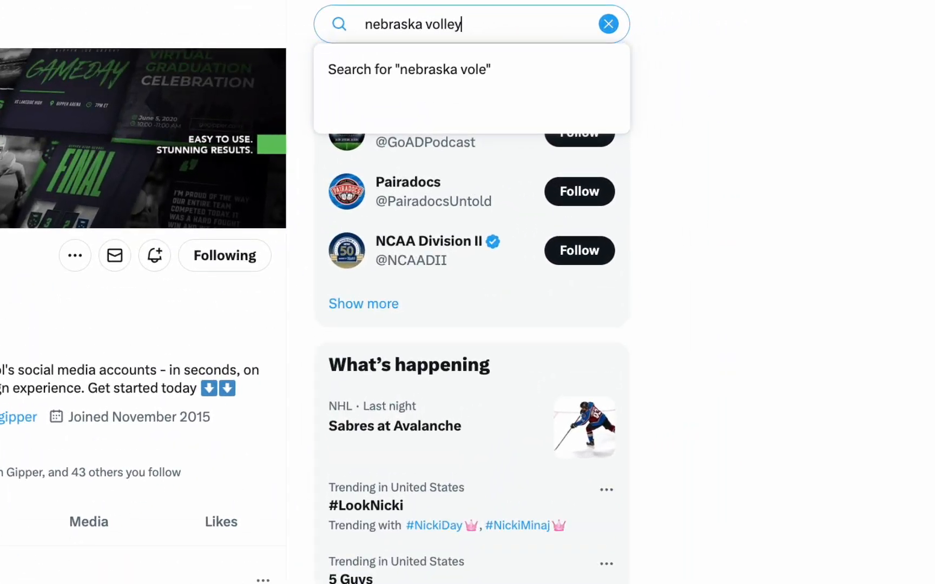
# Step: Open the Nebraska Volleyball profile from the search and view its National Coach of the Year graphic at full size
pyautogui.click(443, 127)
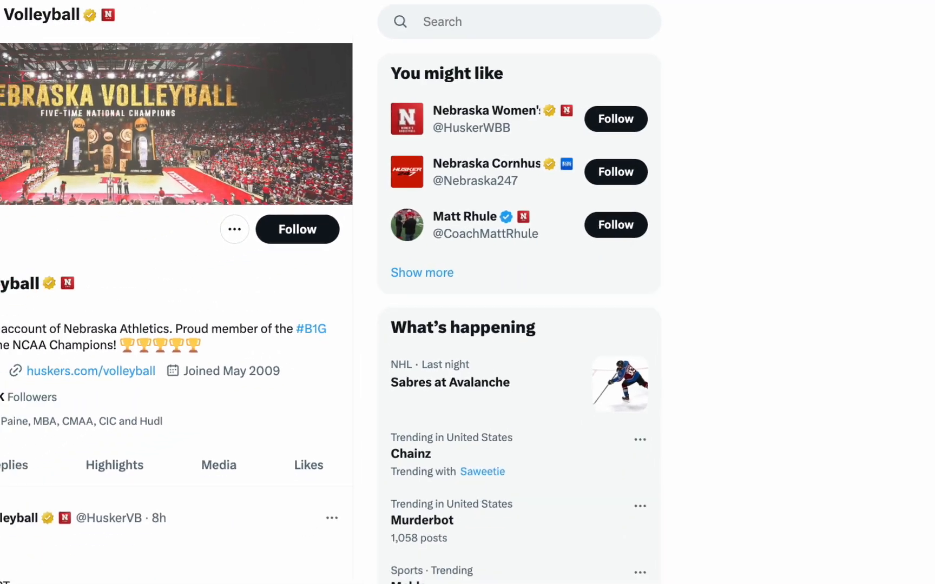
pyautogui.scroll(-20, 102, 420)
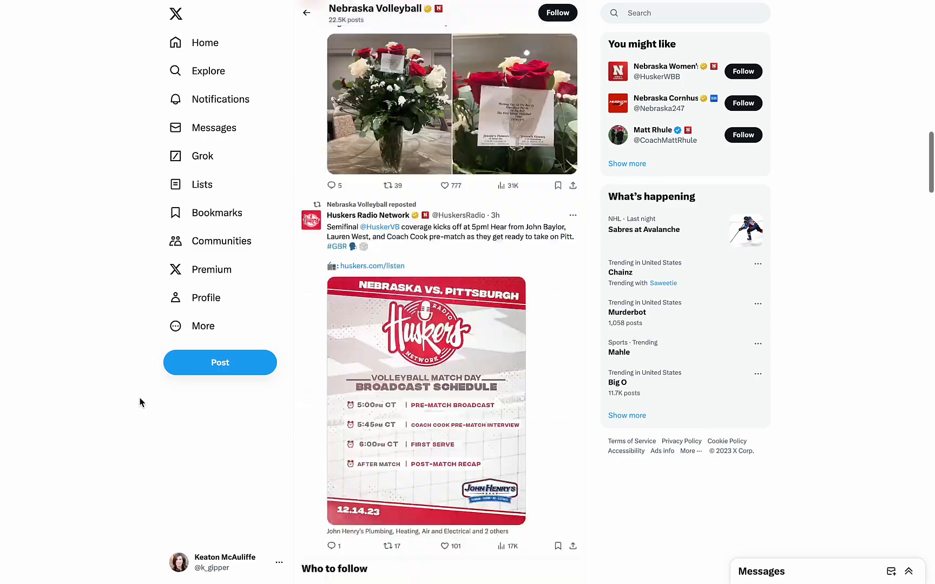
pyautogui.scroll(-20, 140, 402)
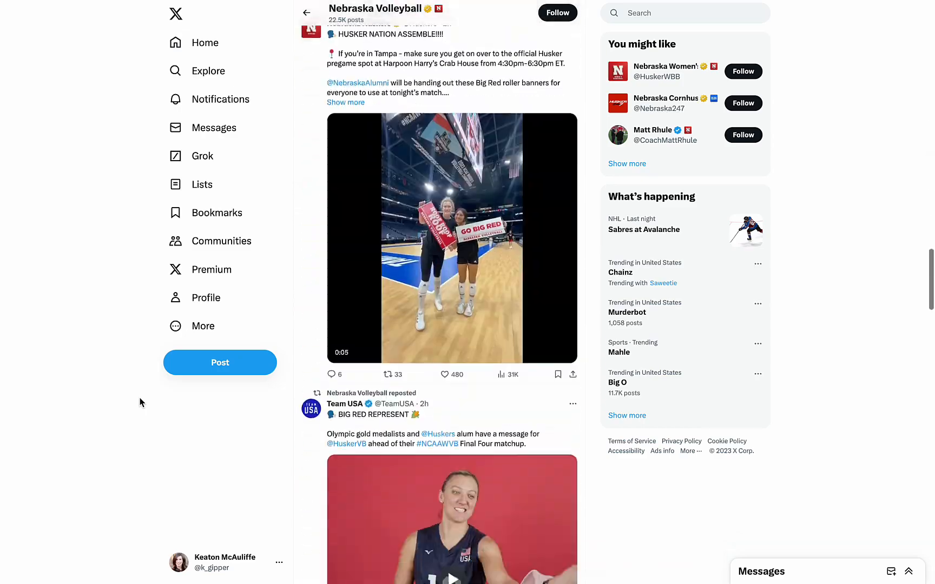
pyautogui.scroll(5, 139, 403)
pyautogui.click(362, 283)
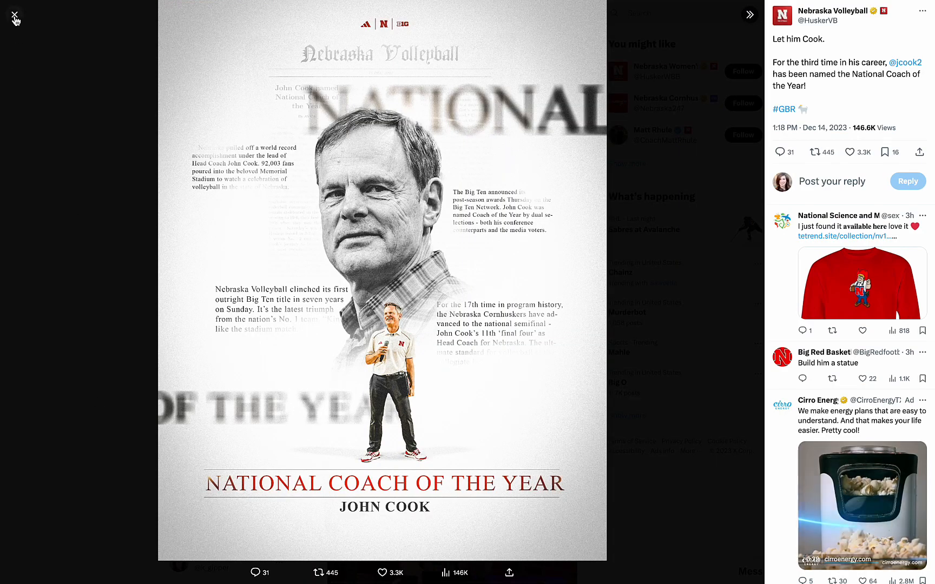
pyautogui.click(14, 15)
# Step: View the number 8 All-American first-team graphic at full size and look over the neighbouring All-American posts
pyautogui.scroll(-10, 73, 302)
pyautogui.scroll(-10, 73, 301)
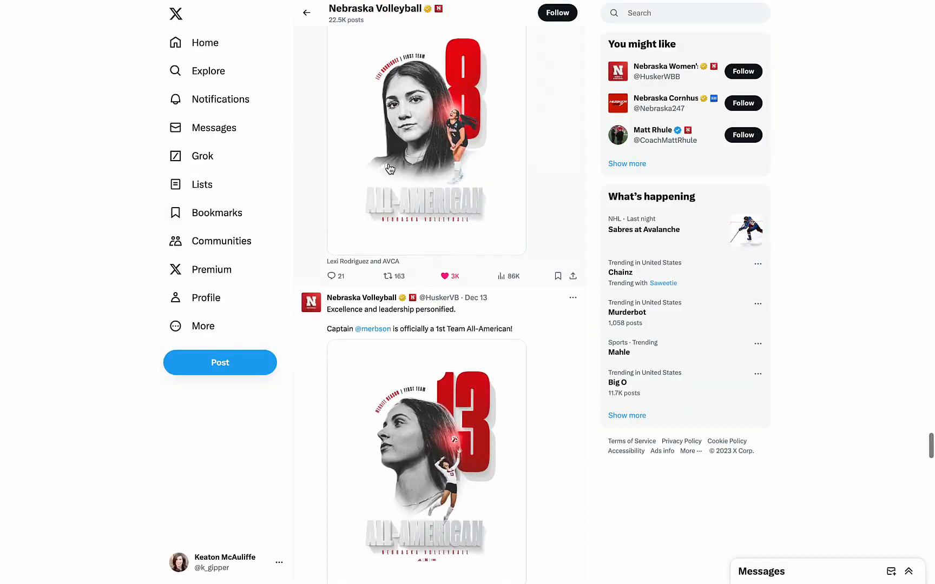
pyautogui.click(385, 164)
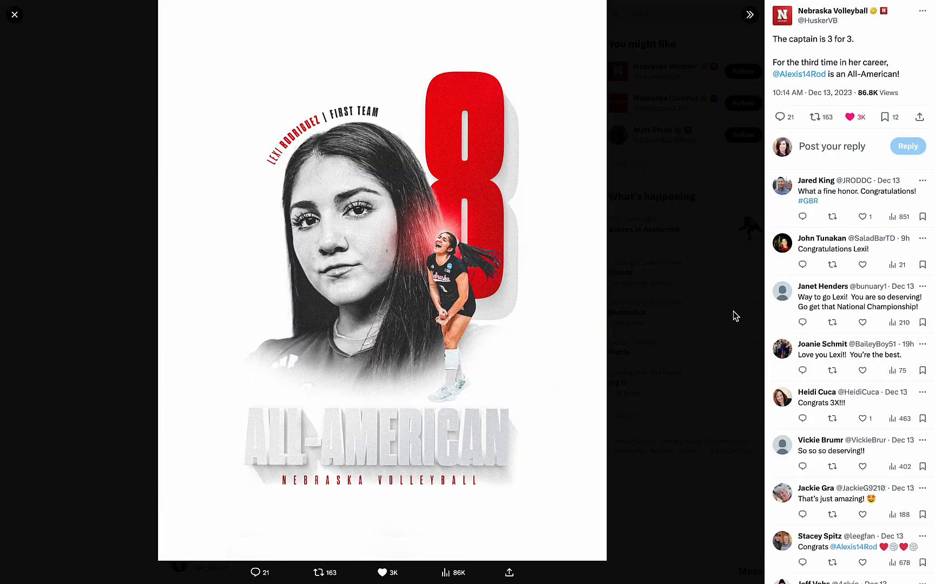
pyautogui.click(20, 20)
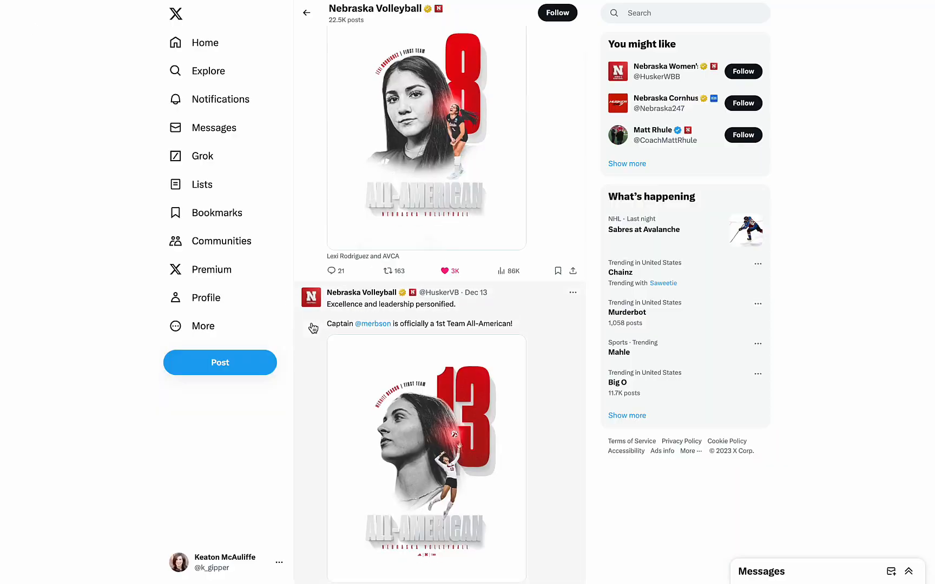
pyautogui.scroll(-10, 311, 327)
# Step: Search for "georgia football" and open the Georgia Football profile
pyautogui.click(745, 12)
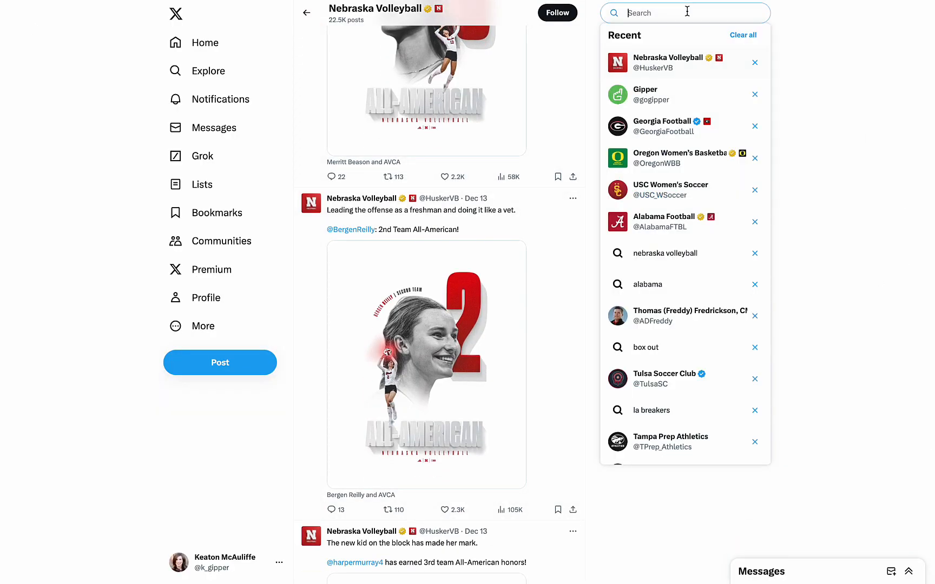
pyautogui.write('georgia foo')
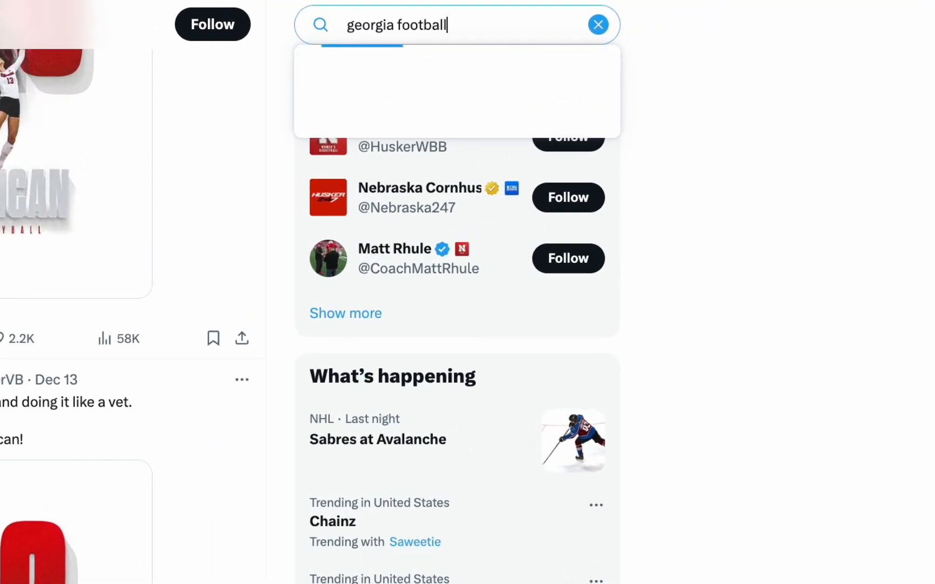
pyautogui.write('tball')
pyautogui.click(426, 128)
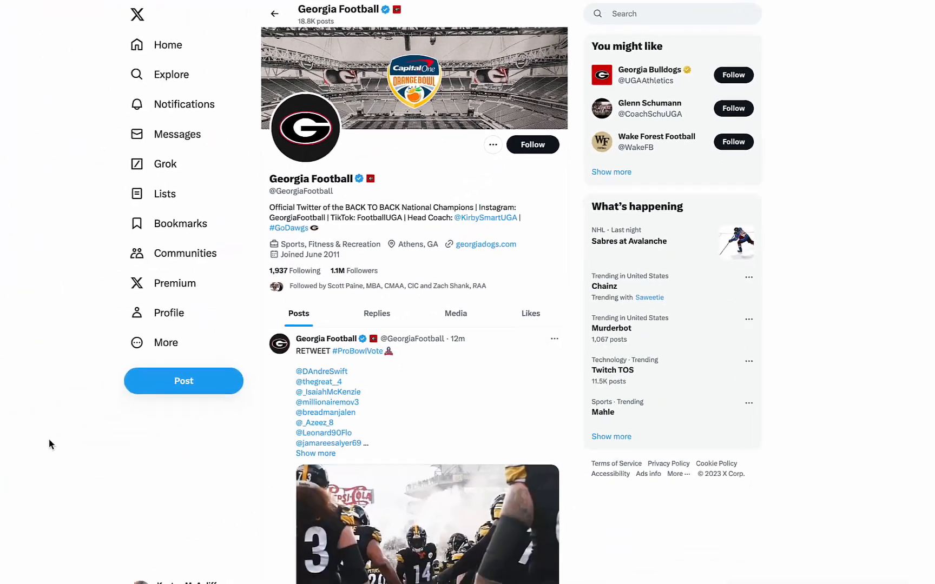
# Step: Examine Georgia Football's 2023 All-America Team Selections graphic and running-back Pro Bowl vote graphic at full size
pyautogui.scroll(-9, 49, 438)
pyautogui.scroll(-1, 383, 449)
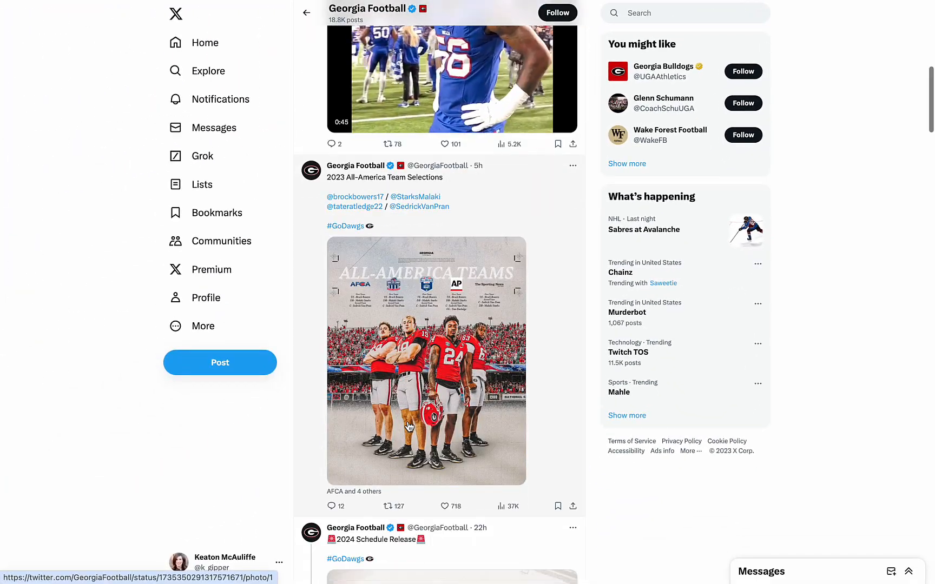
pyautogui.click(410, 427)
pyautogui.click(14, 16)
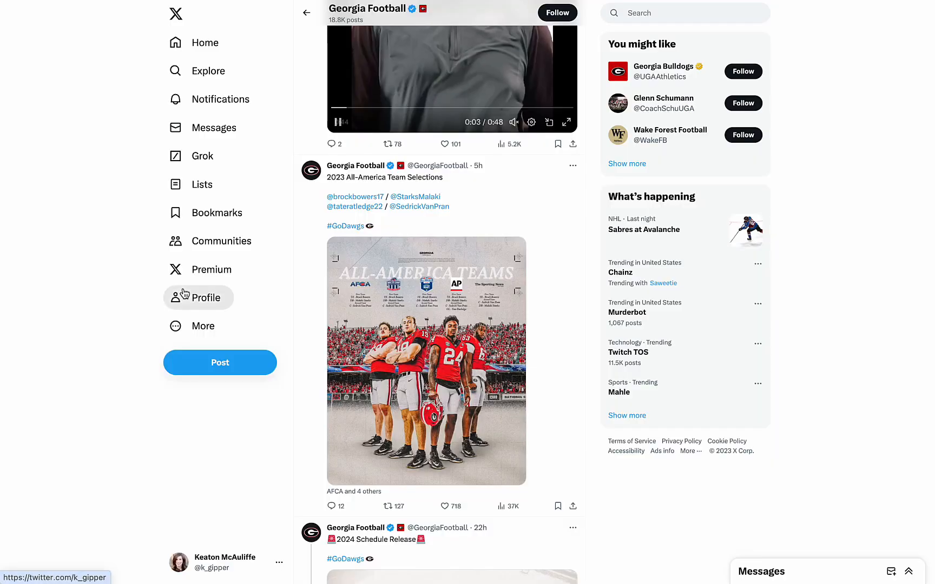
pyautogui.scroll(-15, 183, 293)
pyautogui.click(424, 352)
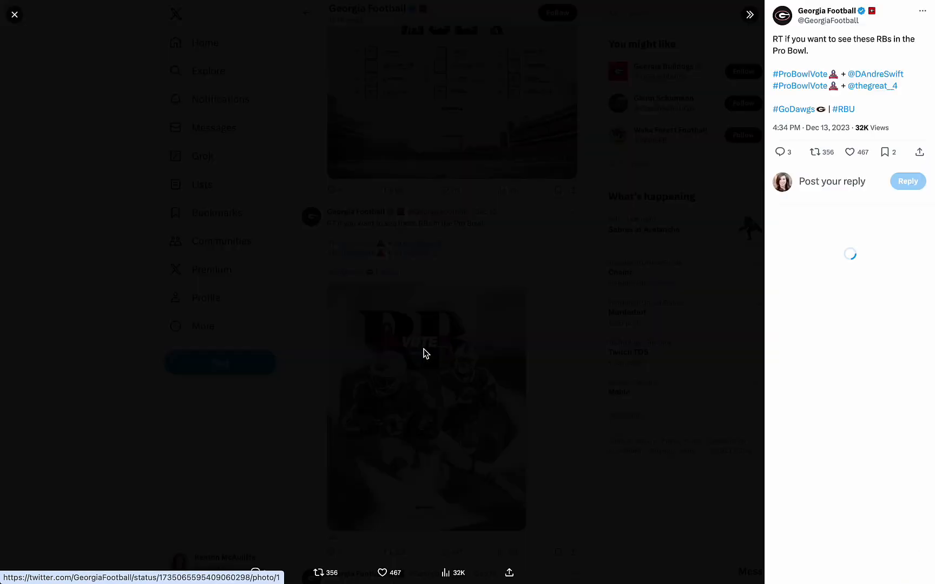
pyautogui.click(22, 20)
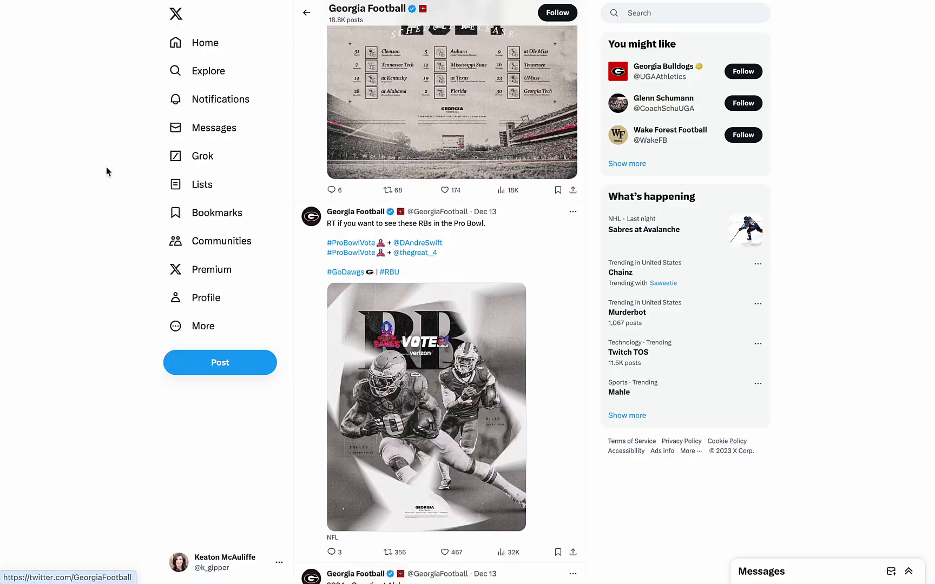
pyautogui.scroll(-10, 324, 270)
pyautogui.click(653, 16)
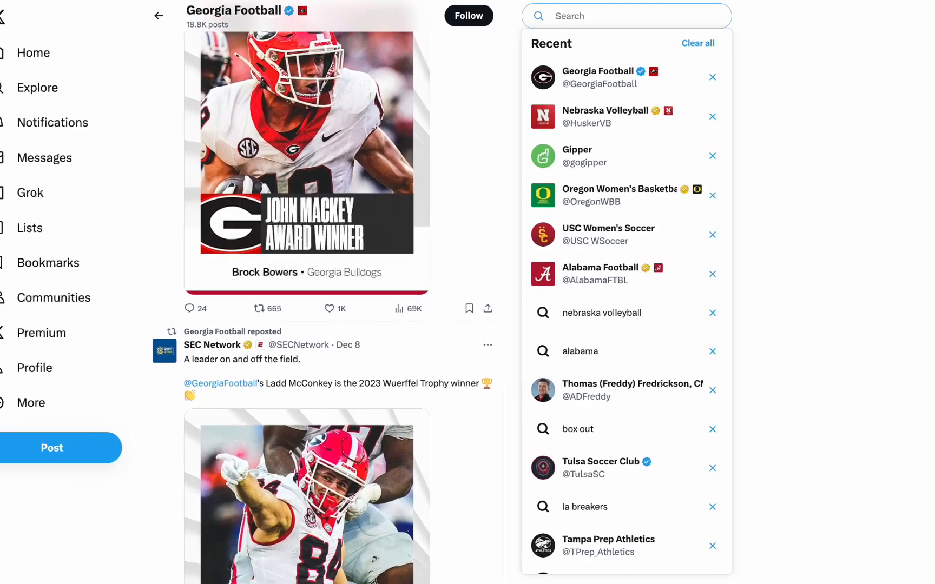
pyautogui.write('usc soco')
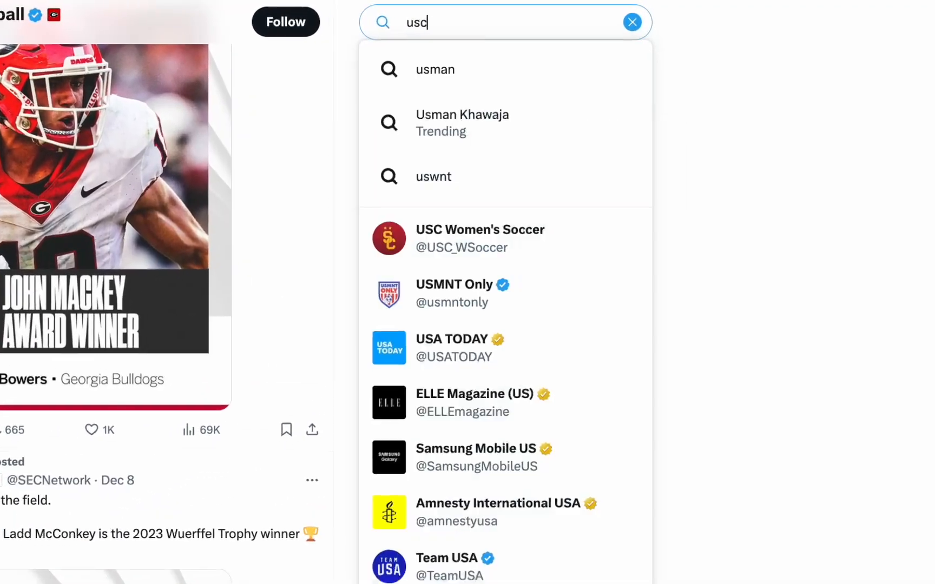
pyautogui.write('er')
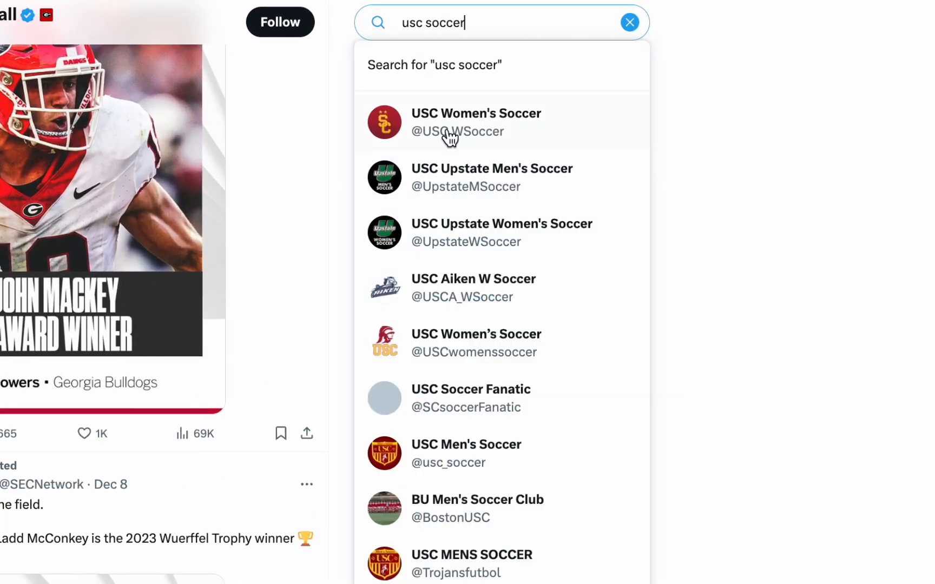
pyautogui.click(390, 137)
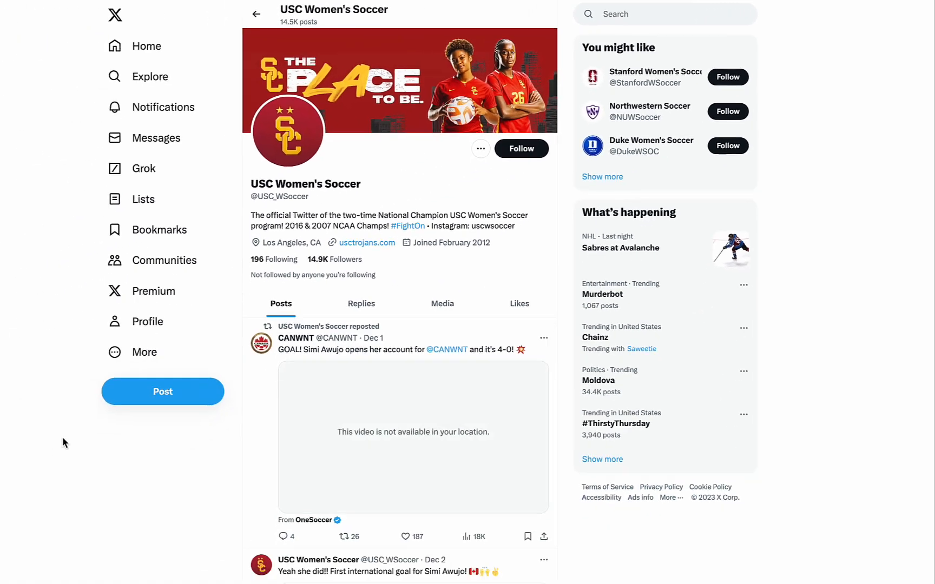
# Step: View USC Women's Soccer's All-Pacific Region First Team graphic at full size and examine the team's Nov 16 game-day graphics
pyautogui.scroll(-10, 62, 438)
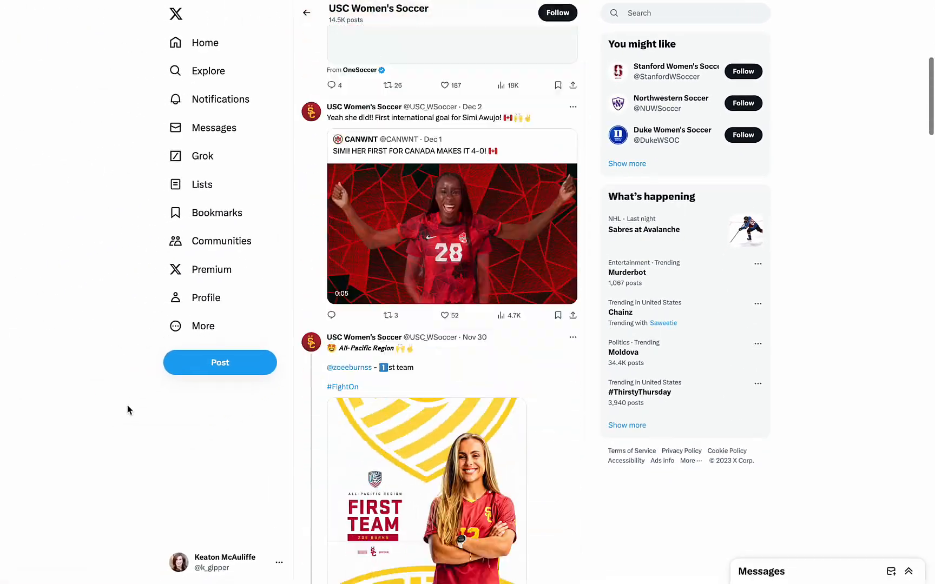
pyautogui.click(434, 290)
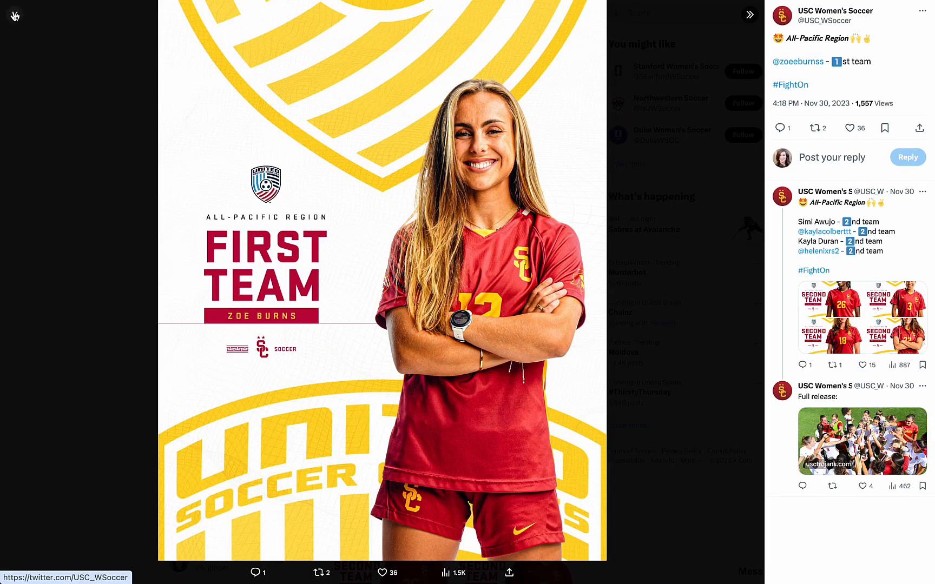
pyautogui.click(14, 16)
pyautogui.scroll(-10, 156, 335)
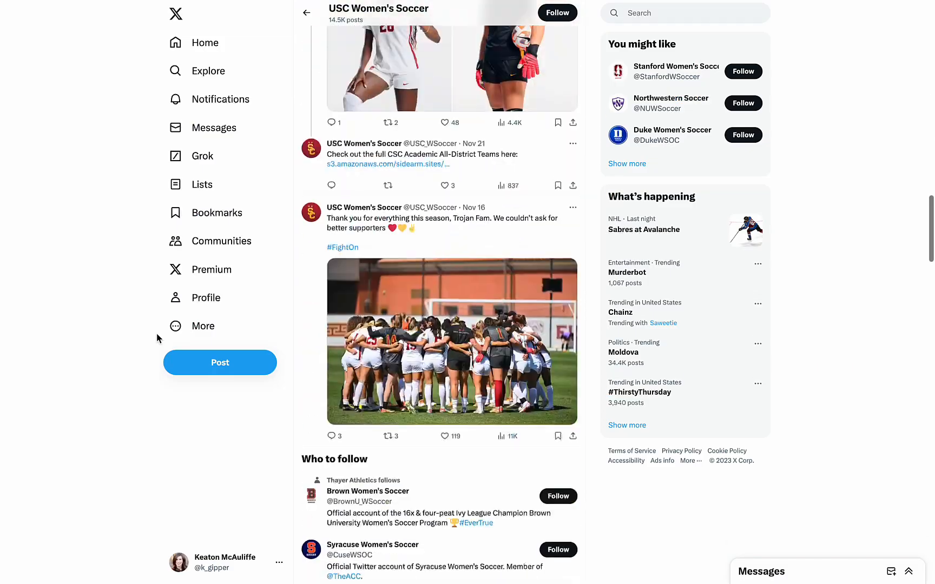
pyautogui.scroll(-15, 156, 337)
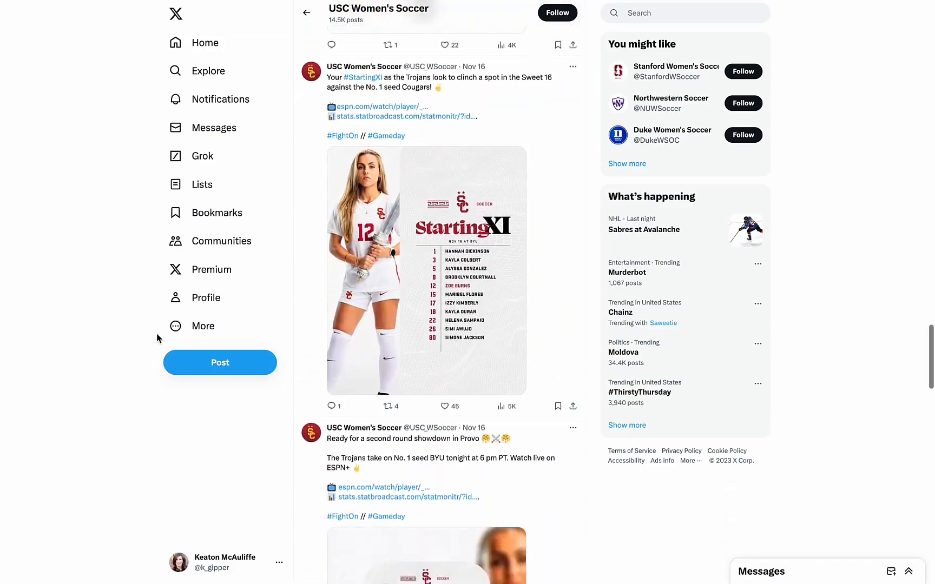
pyautogui.scroll(-5, 156, 338)
pyautogui.click(401, 326)
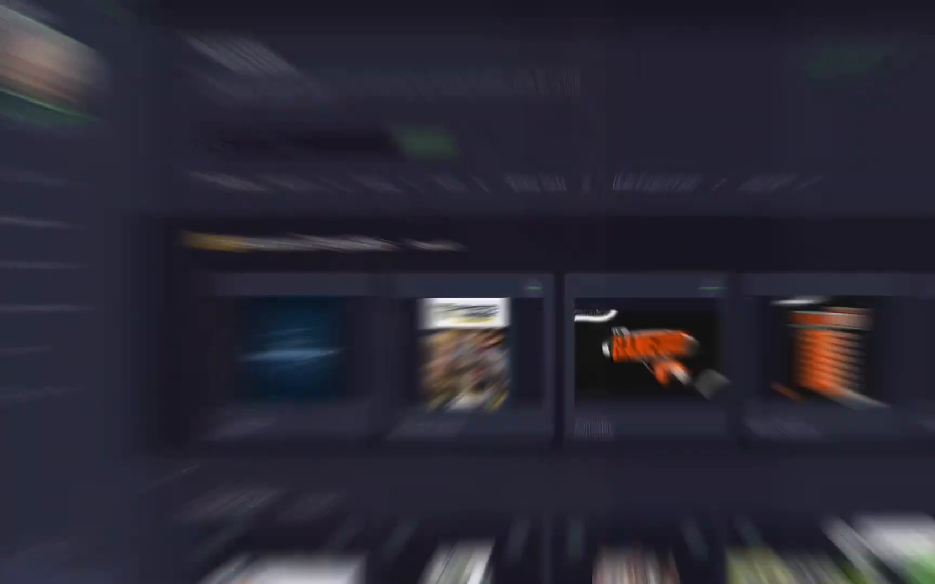
# Step: Switch to Gipper, expand the Cutout Templates collection and open the first Committed template, the motion version
pyautogui.scroll(-15, 213, 450)
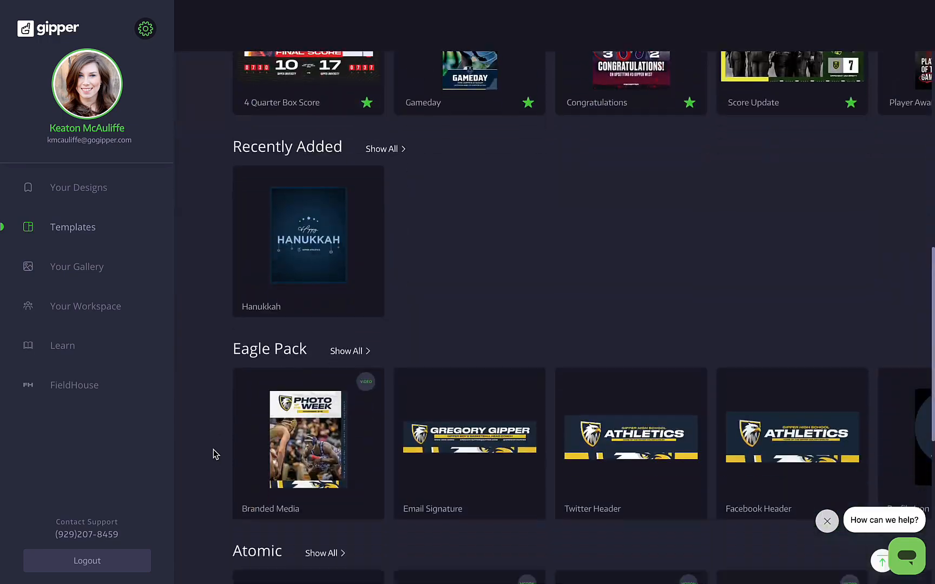
pyautogui.scroll(-5, 214, 454)
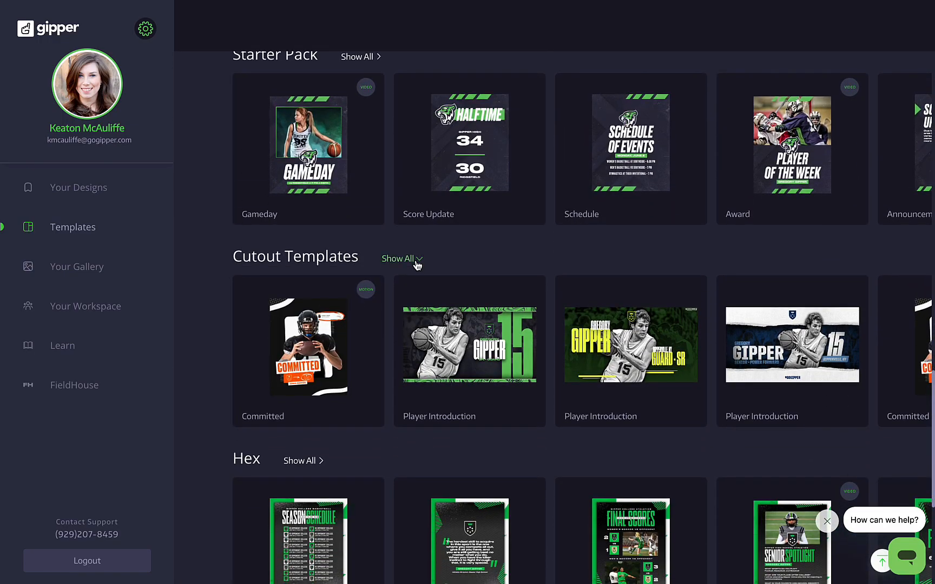
pyautogui.click(411, 260)
pyautogui.scroll(-4, 217, 435)
pyautogui.scroll(3, 216, 435)
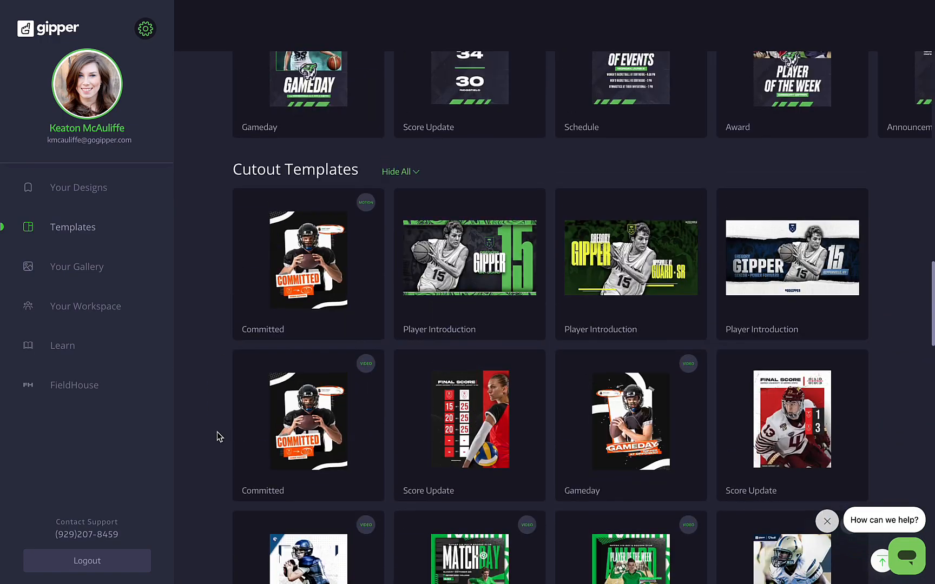
pyautogui.click(317, 278)
pyautogui.click(488, 314)
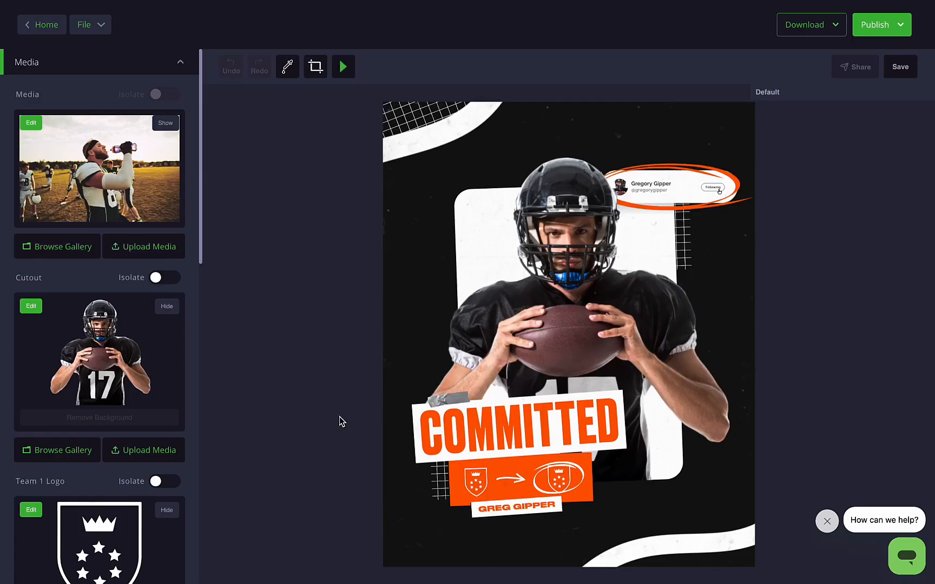
# Step: Replace the template's cutout image with softball-1610821_1280.jpg from Downloads and remove the photo's background
pyautogui.scroll(-3, 138, 412)
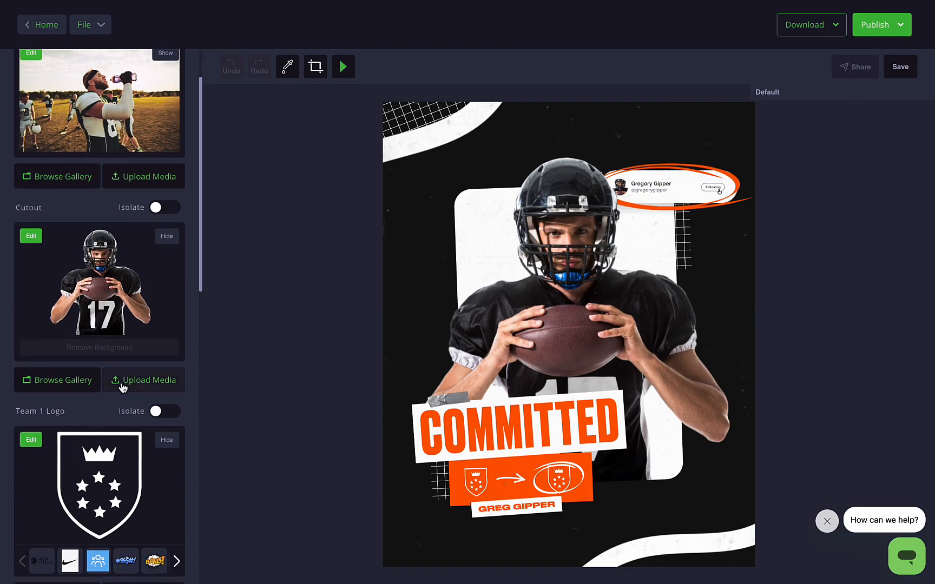
pyautogui.scroll(3, 174, 165)
pyautogui.scroll(-4, 61, 317)
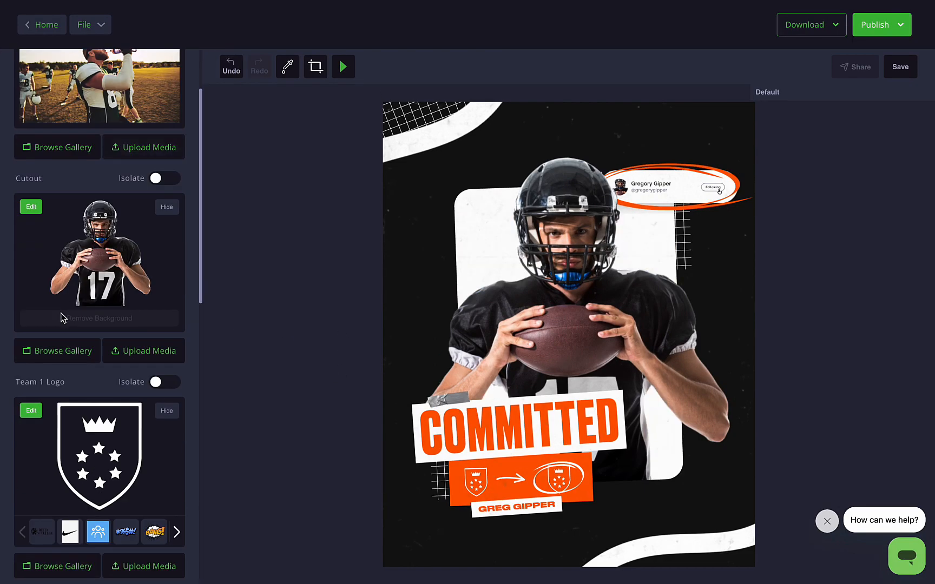
pyautogui.click(149, 351)
pyautogui.click(367, 318)
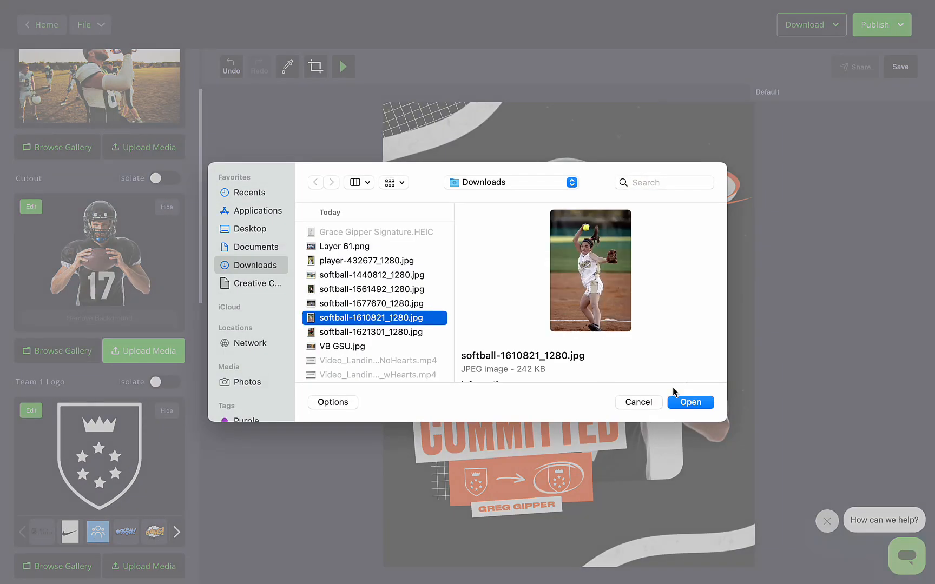
pyautogui.click(687, 401)
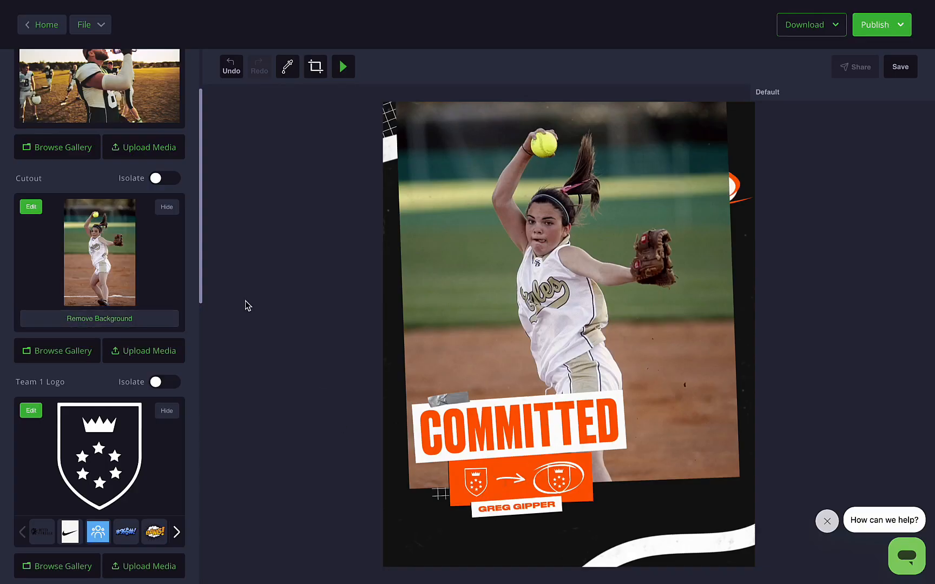
pyautogui.click(124, 319)
pyautogui.click(509, 438)
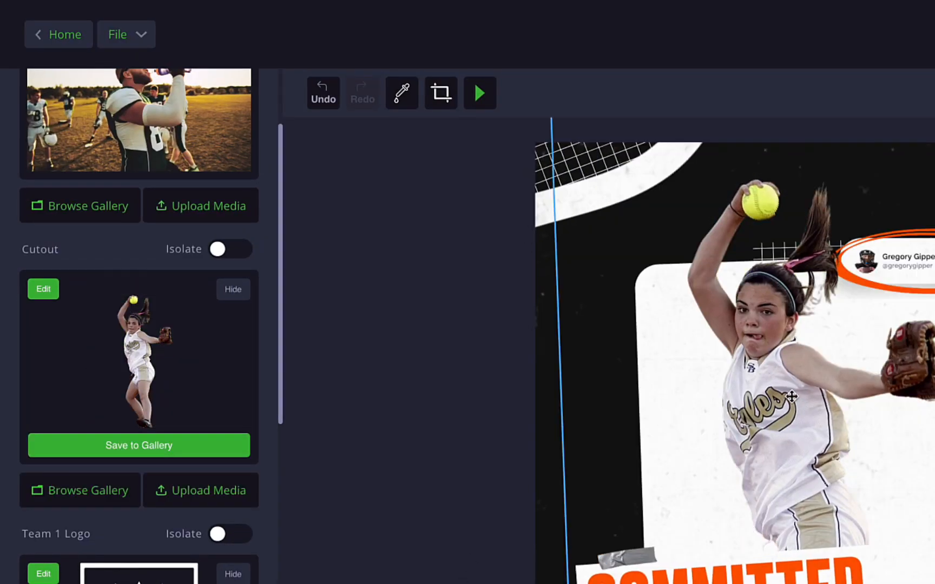
# Step: Enlarge the softball pitcher cutout slightly and reposition it over the white panel behind the COMMITTED text
pyautogui.moveTo(791, 397)
pyautogui.mouseDown()
pyautogui.moveTo(773, 395)
pyautogui.moveTo(794, 382)
pyautogui.mouseUp()
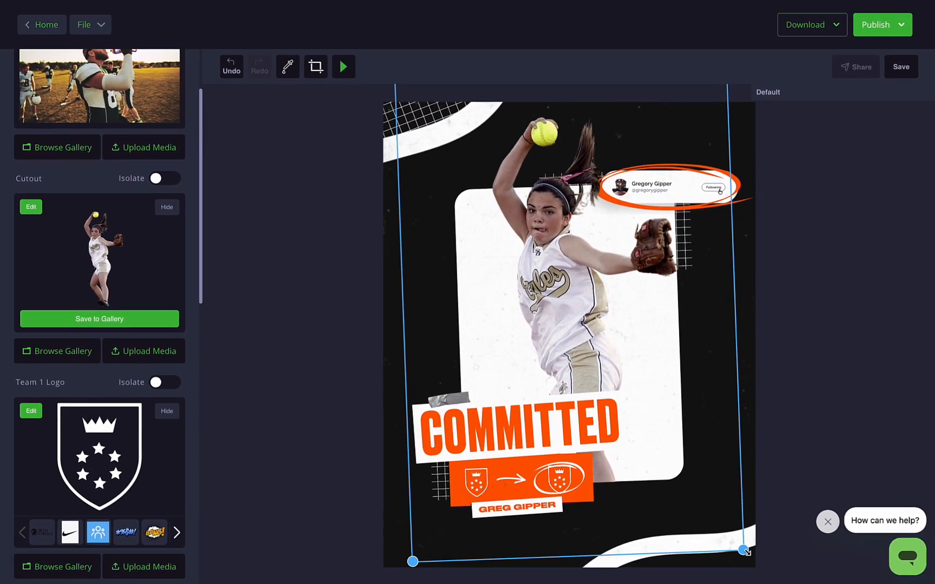
pyautogui.moveTo(745, 551); pyautogui.dragTo(765, 569)
pyautogui.moveTo(585, 349); pyautogui.dragTo(581, 361)
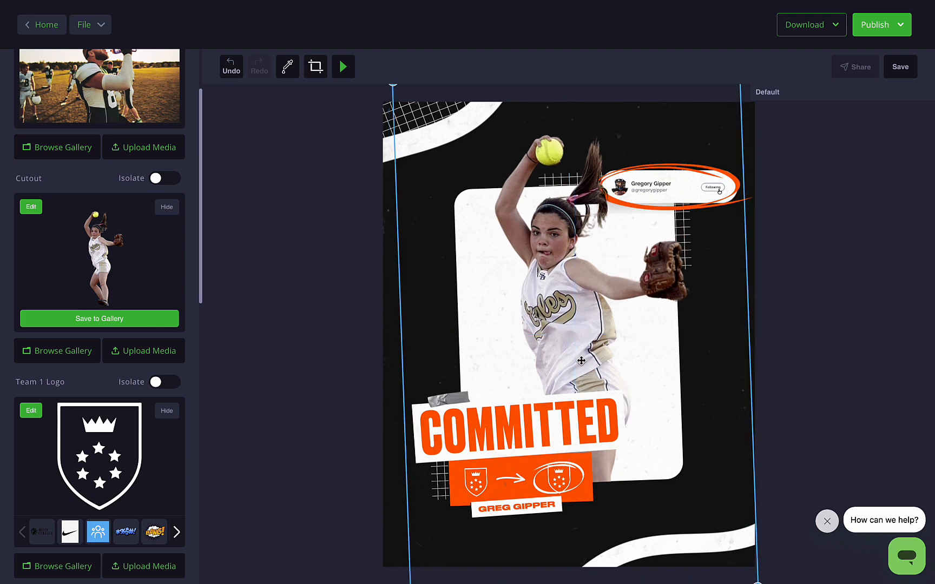
pyautogui.scroll(2, 120, 108)
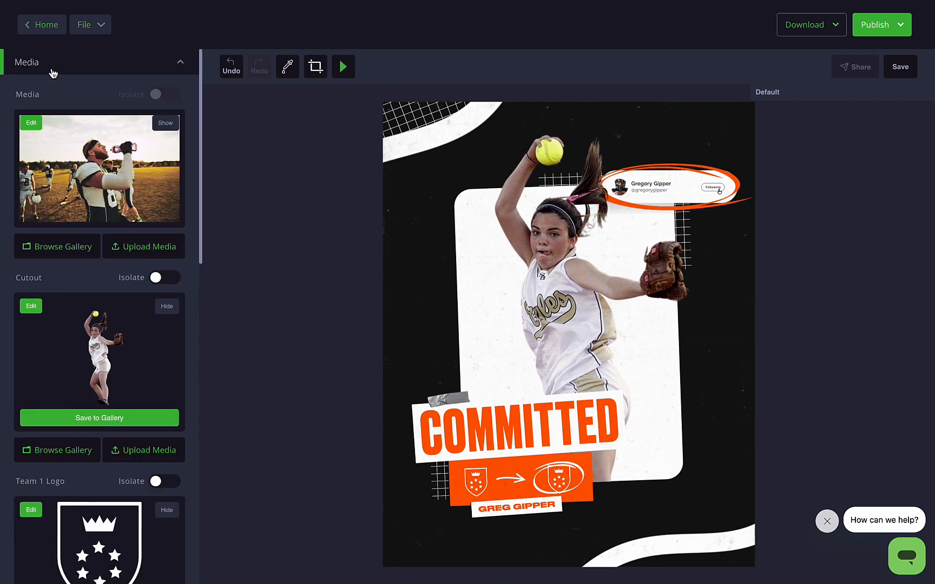
# Step: Set the secondary colour to the tan 9A8A66 sampled from the pitcher's uniform
pyautogui.click(287, 66)
pyautogui.click(552, 308)
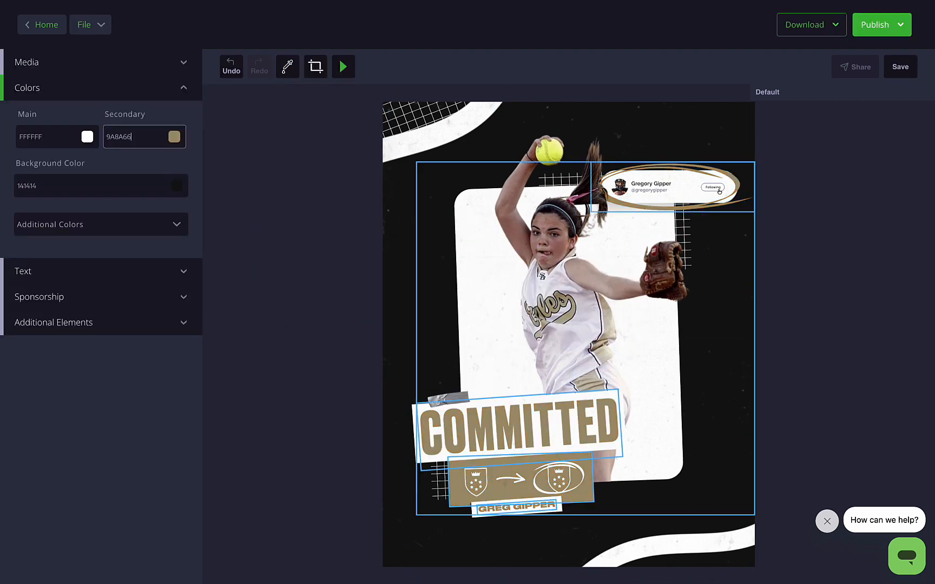
# Step: Put the athlete's name in the subtitle, social profile name and account handle, and widen the white name label to fit it
pyautogui.click(69, 269)
pyautogui.moveTo(34, 384); pyautogui.dragTo(10, 387)
pyautogui.doubleClick(28, 495)
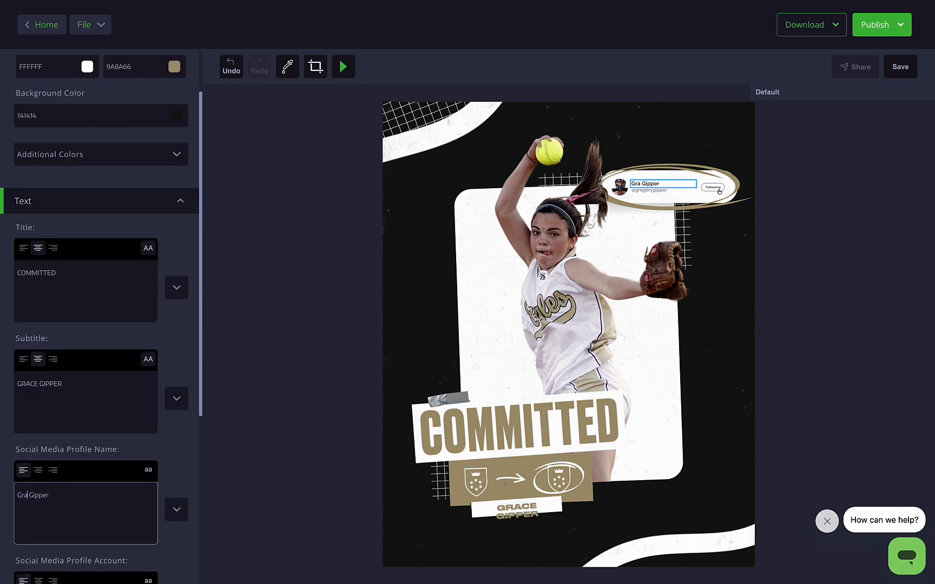
pyautogui.write('Grace')
pyautogui.scroll(-2, 46, 509)
pyautogui.write('ace')
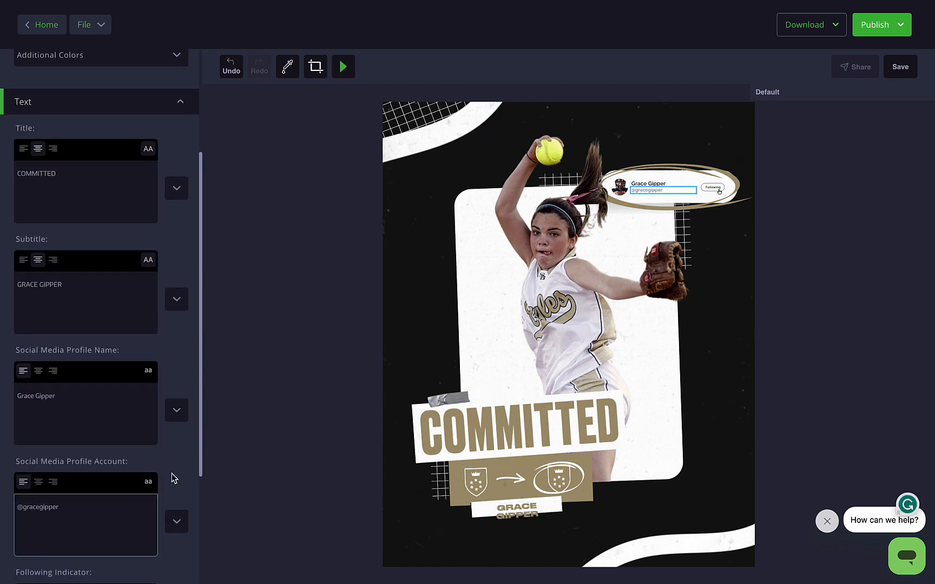
pyautogui.scroll(3, 171, 476)
pyautogui.click(539, 509)
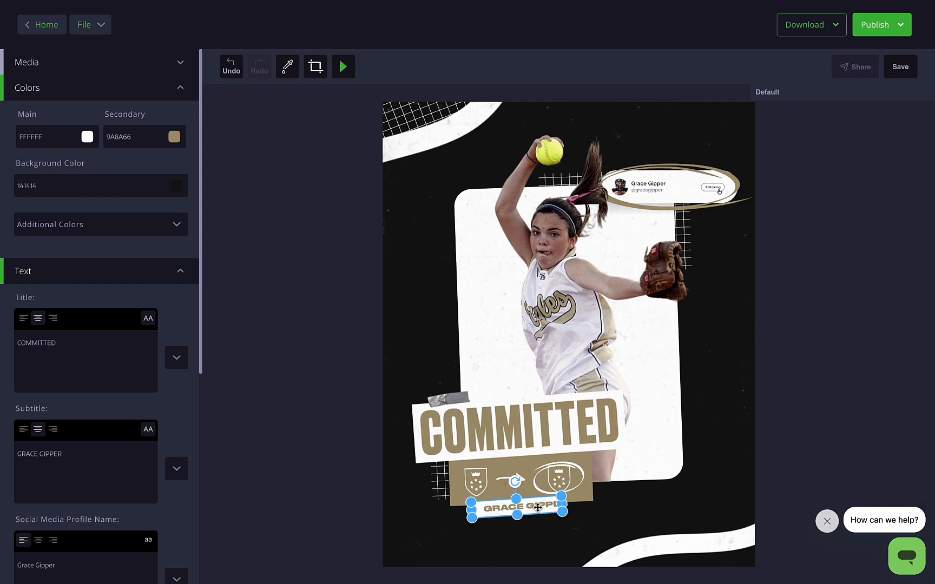
# Step: Replace the media panel image with the original softball pitcher photo and blur it slightly
pyautogui.click(27, 62)
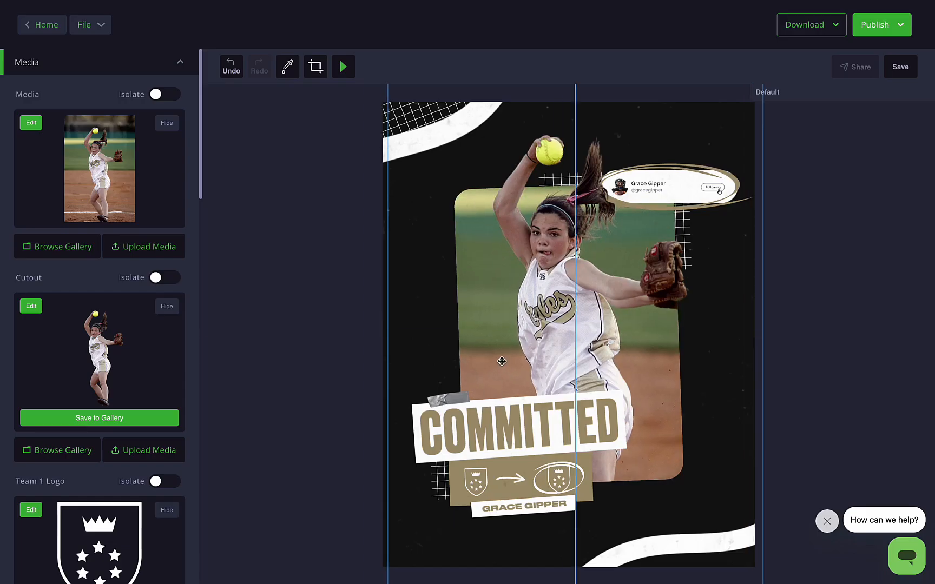
pyautogui.moveTo(501, 361); pyautogui.dragTo(501, 360)
pyautogui.click(31, 123)
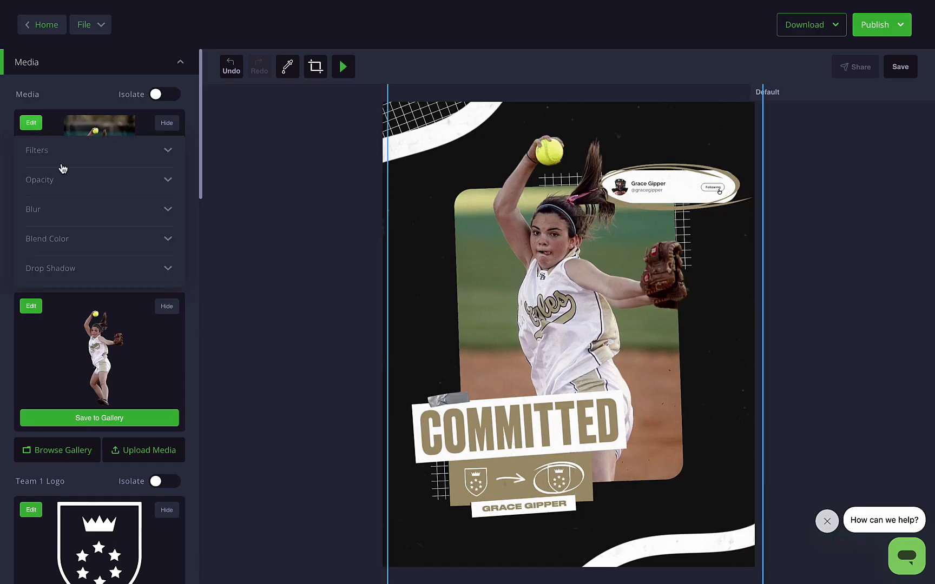
pyautogui.click(36, 209)
pyautogui.moveTo(33, 243); pyautogui.dragTo(70, 242)
pyautogui.click(31, 123)
# Step: Scale down and reposition the blurred photo so its field background fills the rounded panel behind the pitcher cutout
pyautogui.moveTo(496, 352); pyautogui.dragTo(481, 280)
pyautogui.moveTo(762, 576); pyautogui.dragTo(706, 497)
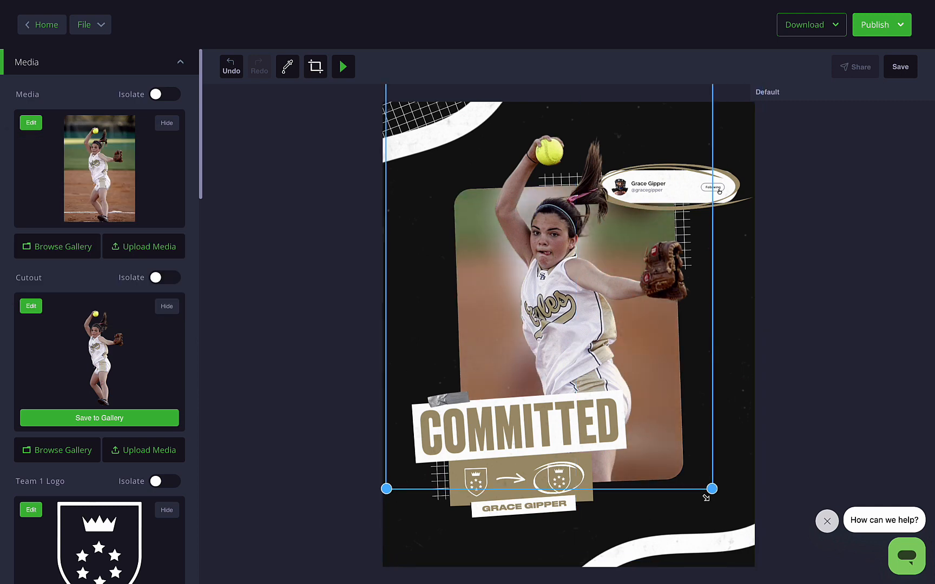
pyautogui.moveTo(503, 268); pyautogui.dragTo(534, 359)
pyautogui.moveTo(417, 107); pyautogui.dragTo(440, 190)
pyautogui.moveTo(501, 267); pyautogui.dragTo(476, 236)
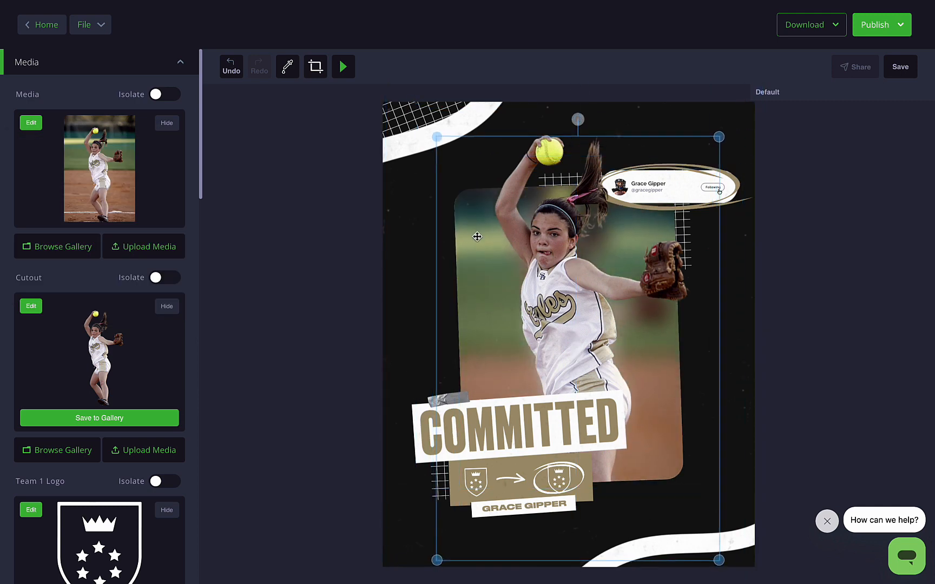
pyautogui.moveTo(722, 560); pyautogui.dragTo(685, 517)
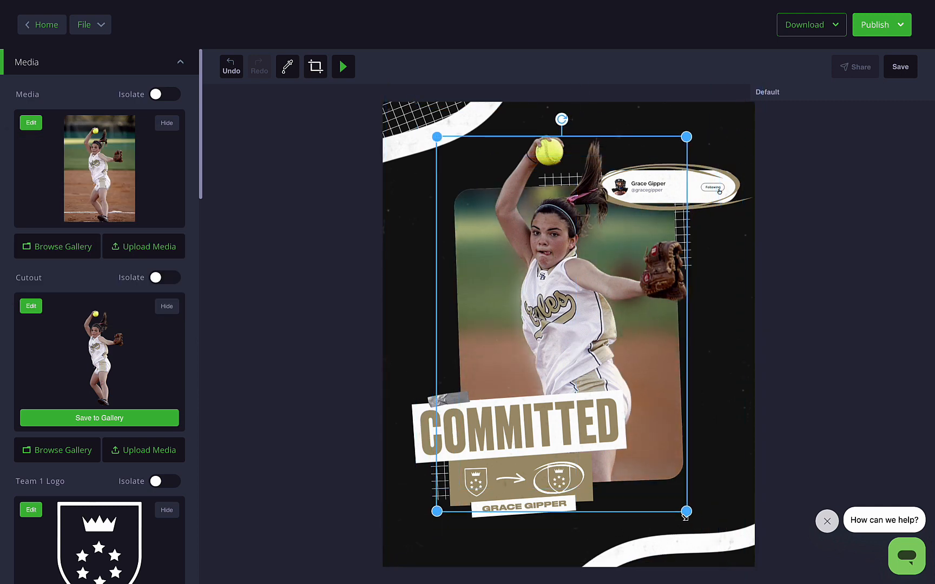
pyautogui.moveTo(493, 375); pyautogui.dragTo(502, 355)
pyautogui.click(301, 296)
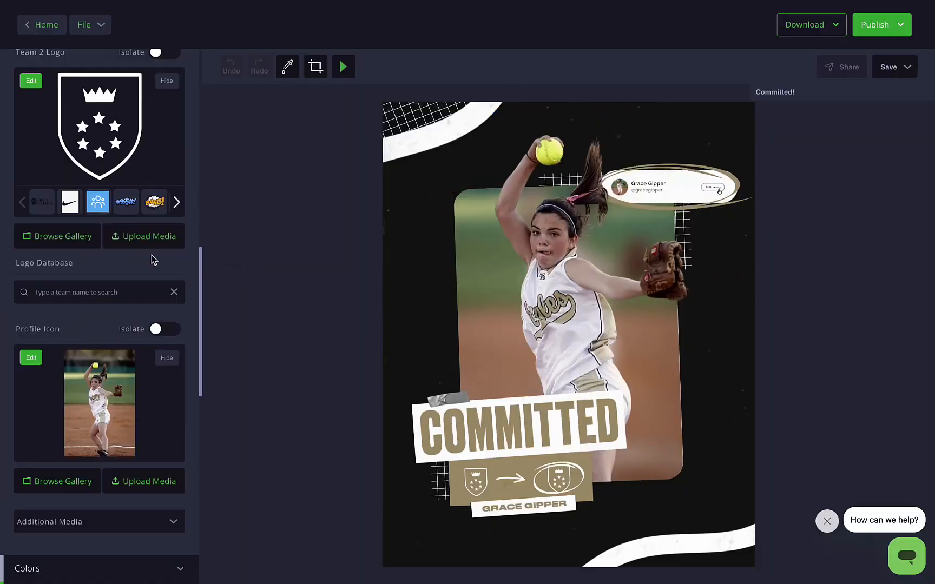
# Step: Add an additional cutout element to the graphic
pyautogui.scroll(10, 151, 254)
pyautogui.click(125, 71)
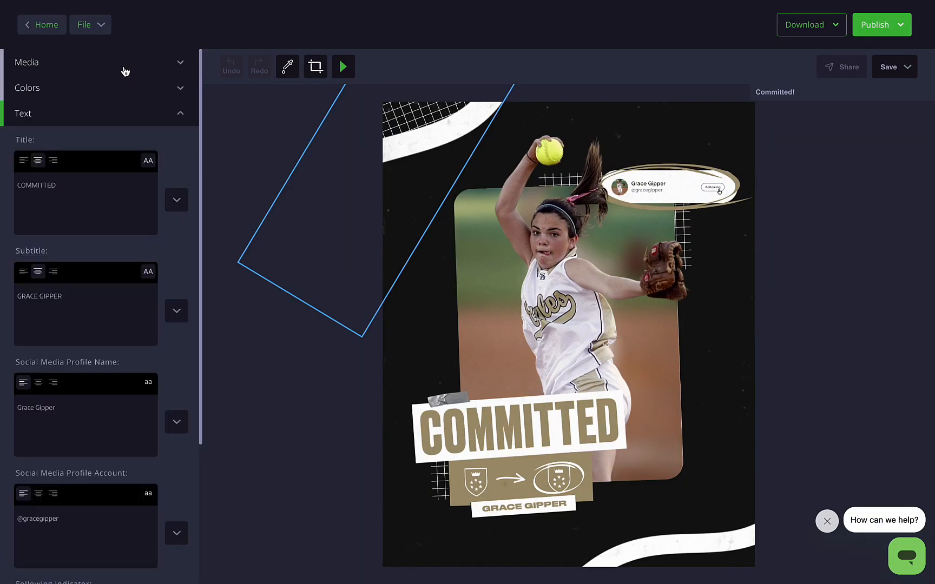
pyautogui.scroll(-4, 141, 412)
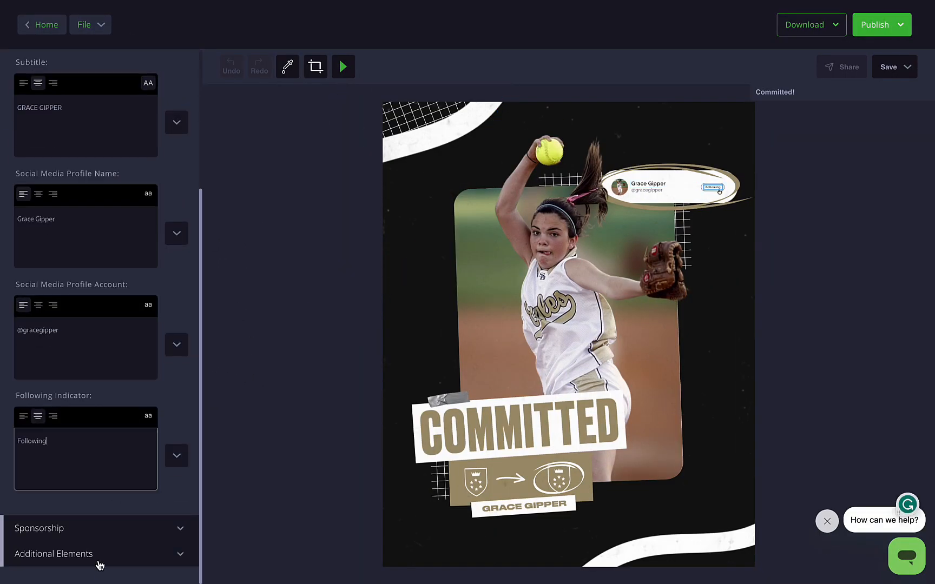
pyautogui.click(99, 554)
pyautogui.scroll(-5, 106, 541)
pyautogui.click(103, 311)
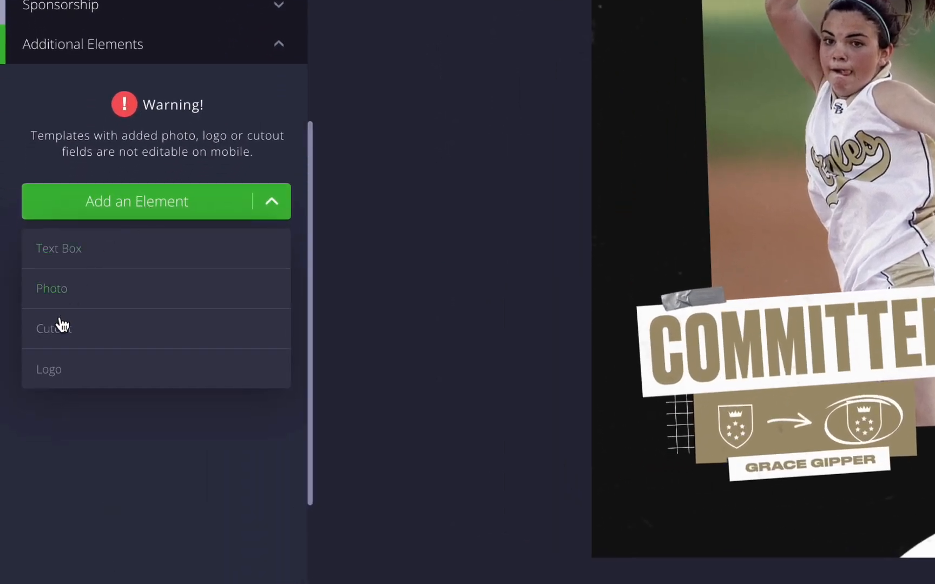
pyautogui.click(64, 330)
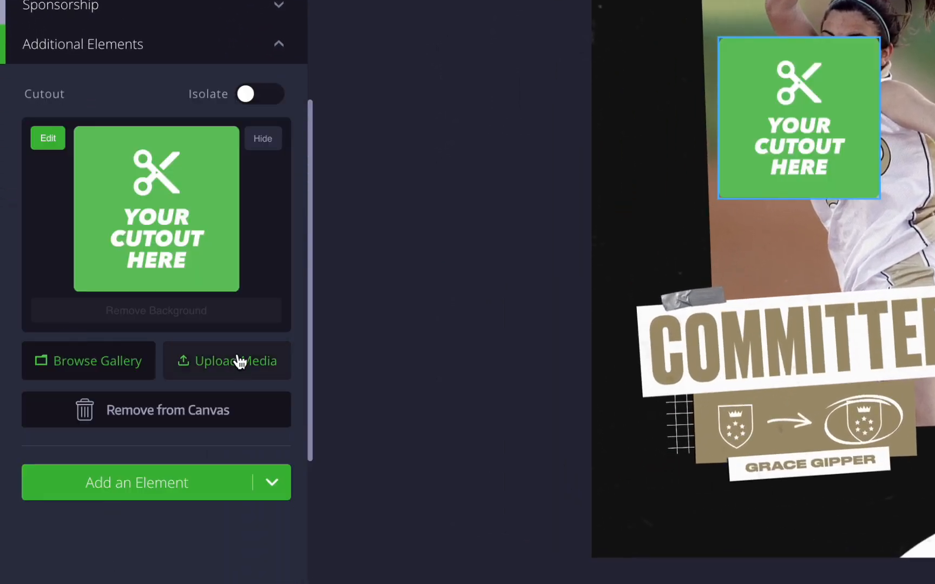
# Step: Fill the new cutout element with softball-1621301_1280.jpg from Downloads and remove the photo's background
pyautogui.click(237, 361)
pyautogui.click(573, 171)
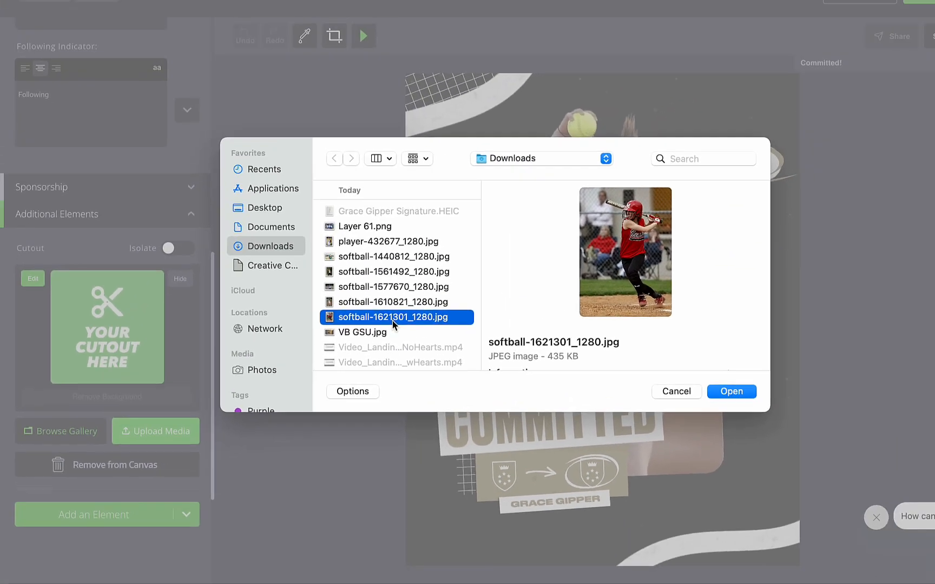
pyautogui.click(690, 402)
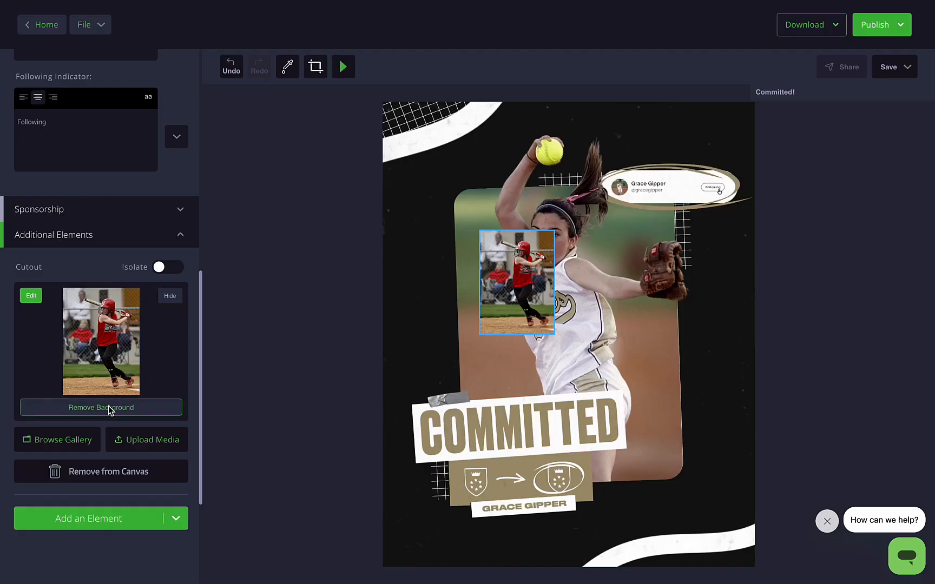
pyautogui.click(108, 408)
pyautogui.click(504, 444)
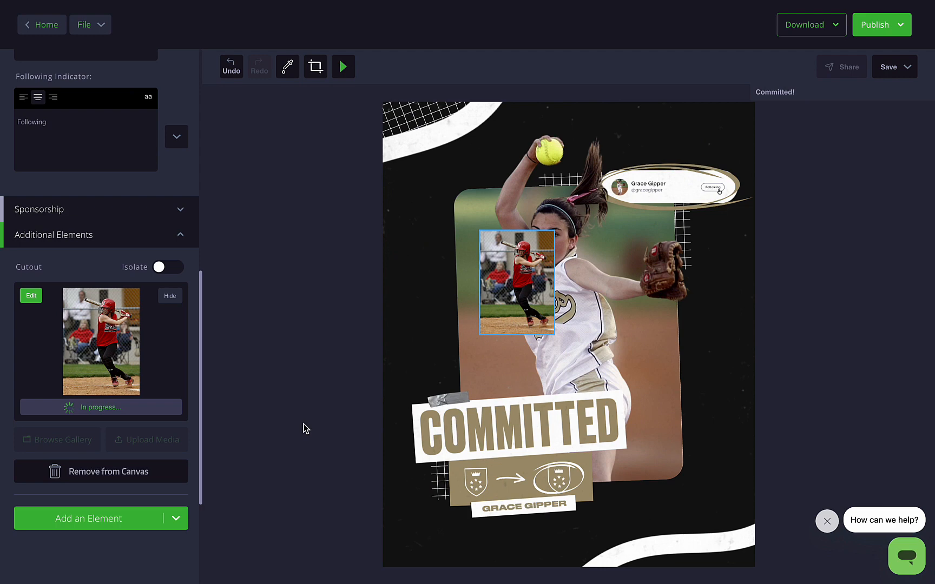
# Step: Enlarge the red-jersey batter cutout, place it beside the pitcher on the left half of the graphic and tilt it slightly counterclockwise
pyautogui.click(524, 281)
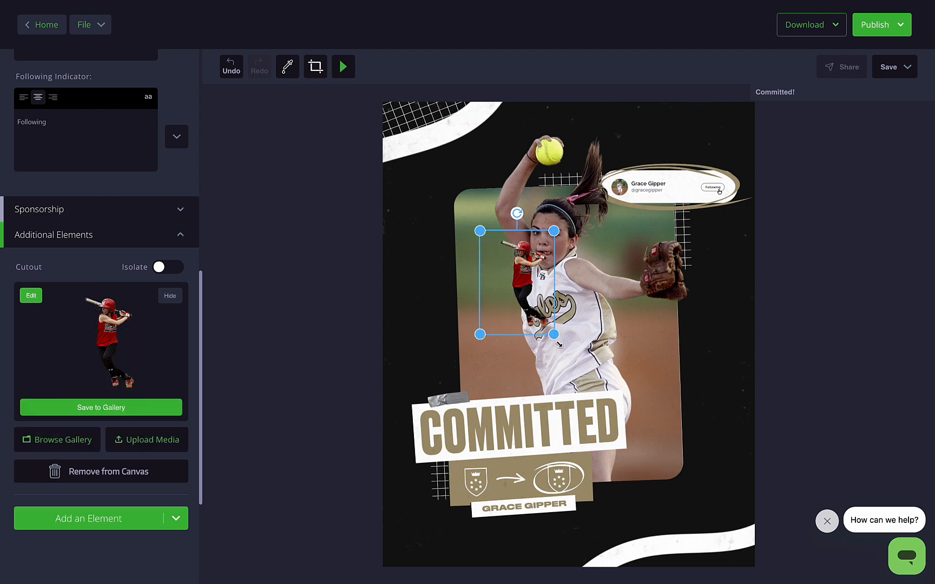
pyautogui.moveTo(559, 344); pyautogui.dragTo(694, 533)
pyautogui.moveTo(479, 232); pyautogui.dragTo(456, 200)
pyautogui.moveTo(588, 284); pyautogui.dragTo(480, 283)
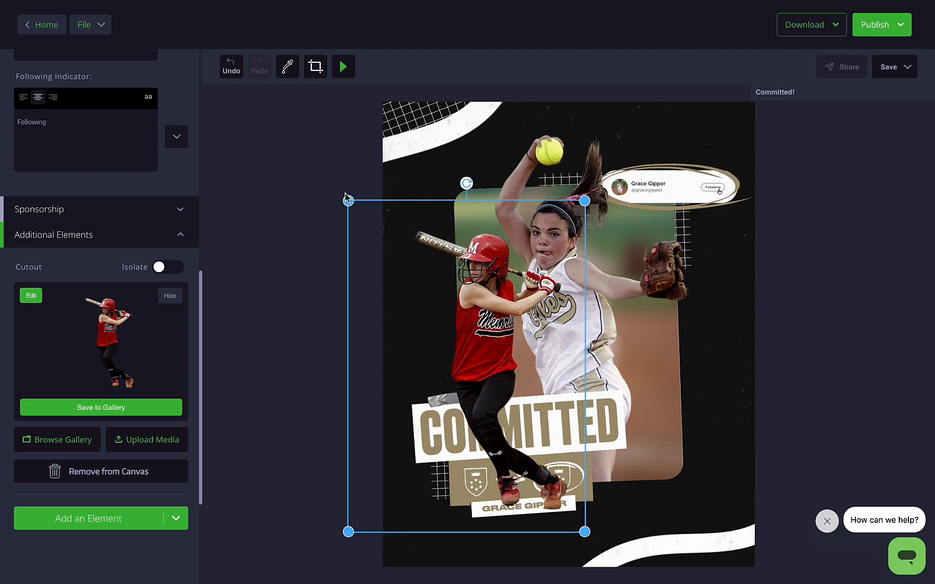
pyautogui.moveTo(465, 183); pyautogui.dragTo(441, 184)
pyautogui.moveTo(562, 187); pyautogui.dragTo(573, 155)
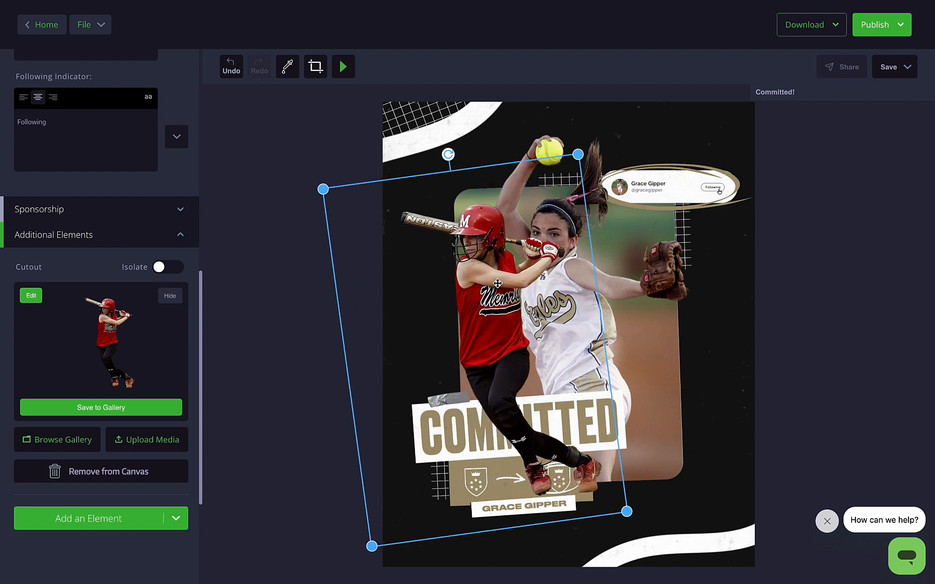
pyautogui.moveTo(490, 287); pyautogui.dragTo(490, 284)
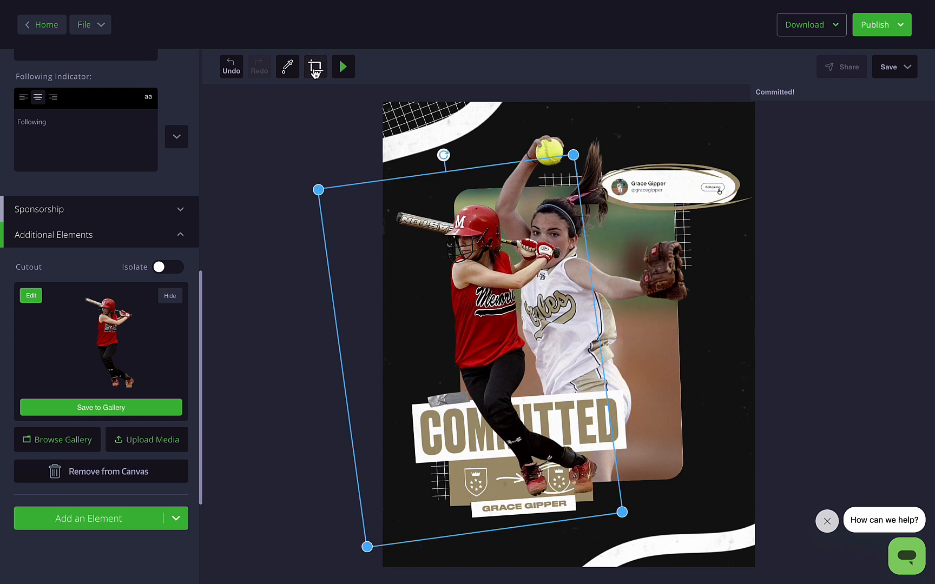
pyautogui.moveTo(462, 281); pyautogui.dragTo(462, 282)
# Step: Crop the legs off the red-jersey batter cutout so it ends just above the COMMITTED banner
pyautogui.click(315, 69)
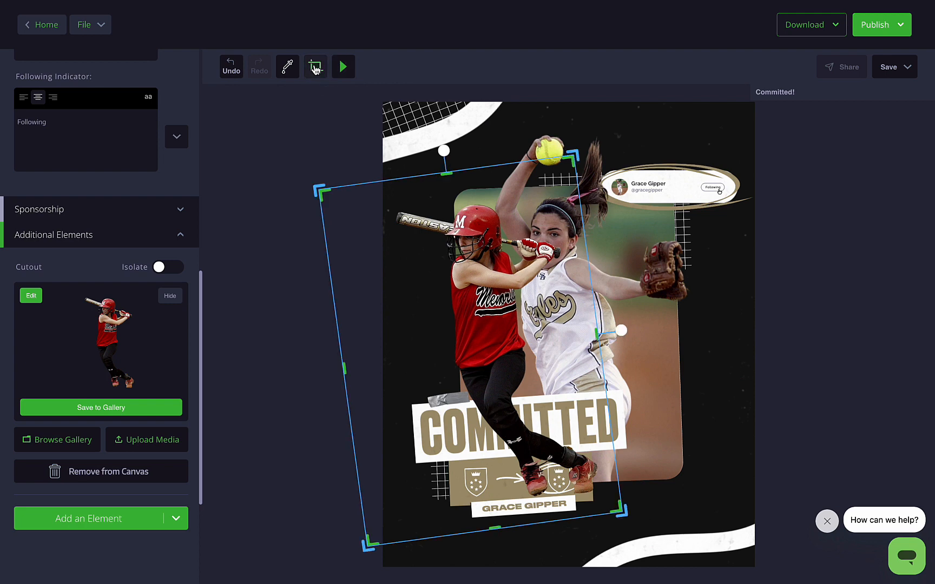
pyautogui.moveTo(491, 529); pyautogui.dragTo(456, 378)
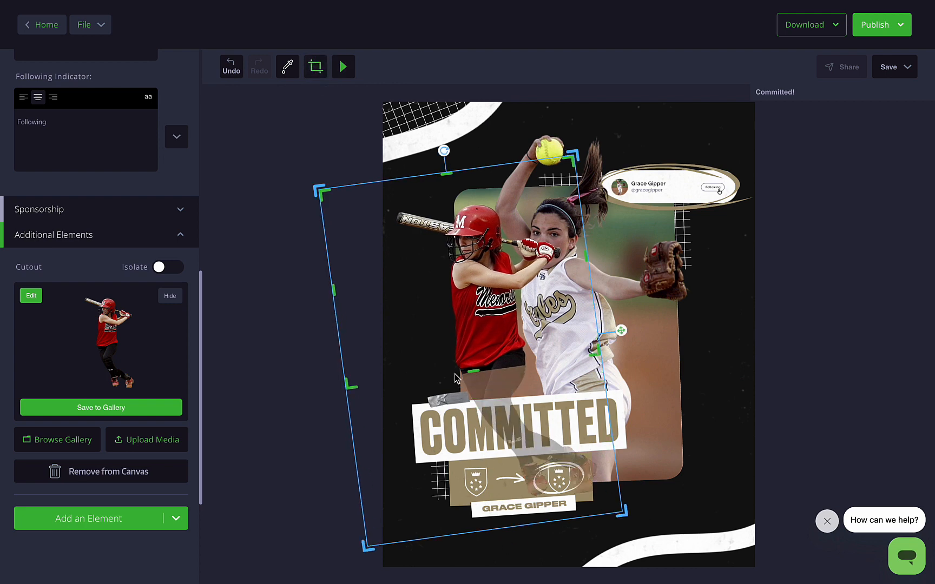
pyautogui.click(317, 75)
# Step: Enlarge the cropped batter and seat it against the top of the COMMITTED banner, and move the pitcher cutout higher behind it
pyautogui.moveTo(575, 157); pyautogui.dragTo(590, 140)
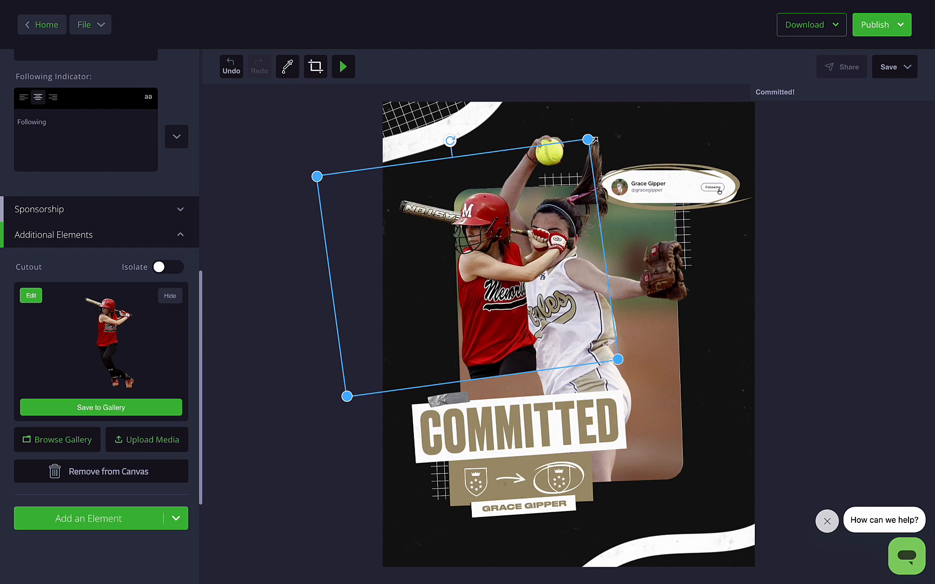
pyautogui.moveTo(484, 212); pyautogui.dragTo(477, 250)
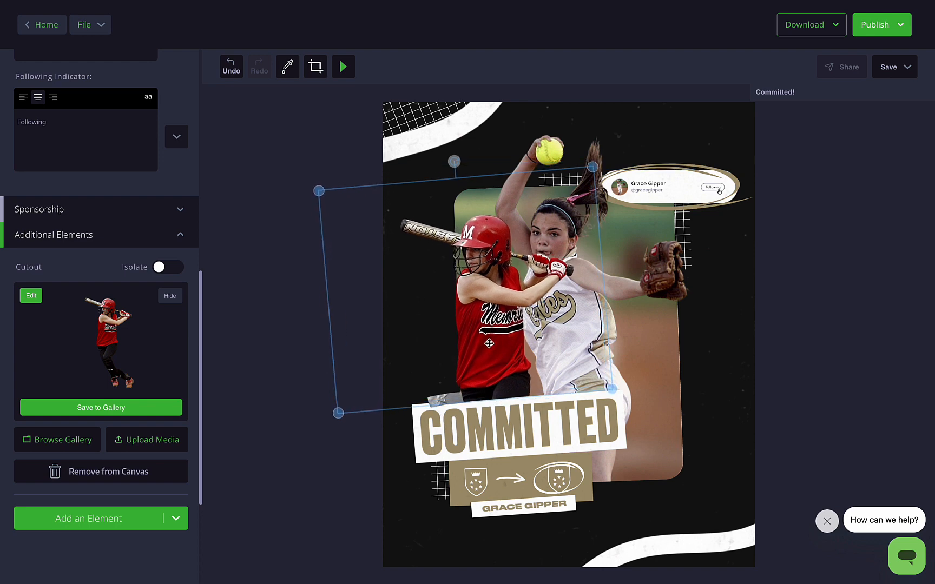
pyautogui.click(630, 403)
pyautogui.moveTo(571, 319); pyautogui.dragTo(582, 343)
# Step: Give the red-jersey batter cutout a drop shadow falling to the lower left
pyautogui.click(505, 341)
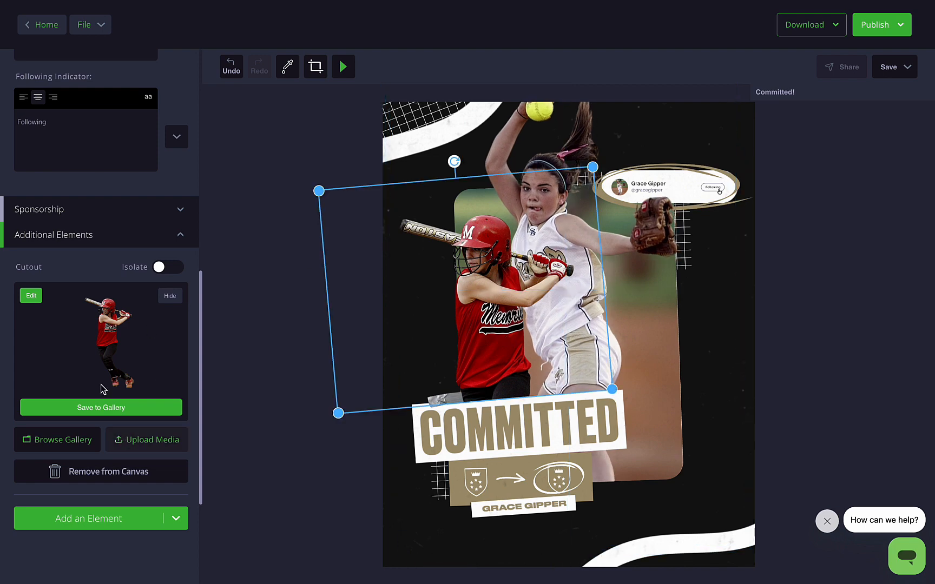
pyautogui.click(31, 296)
pyautogui.click(68, 442)
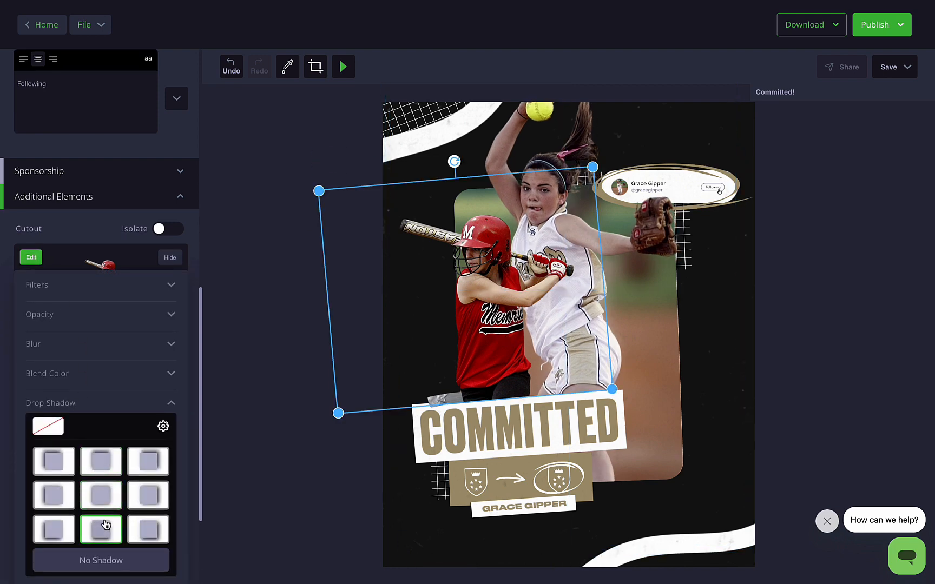
pyautogui.click(58, 528)
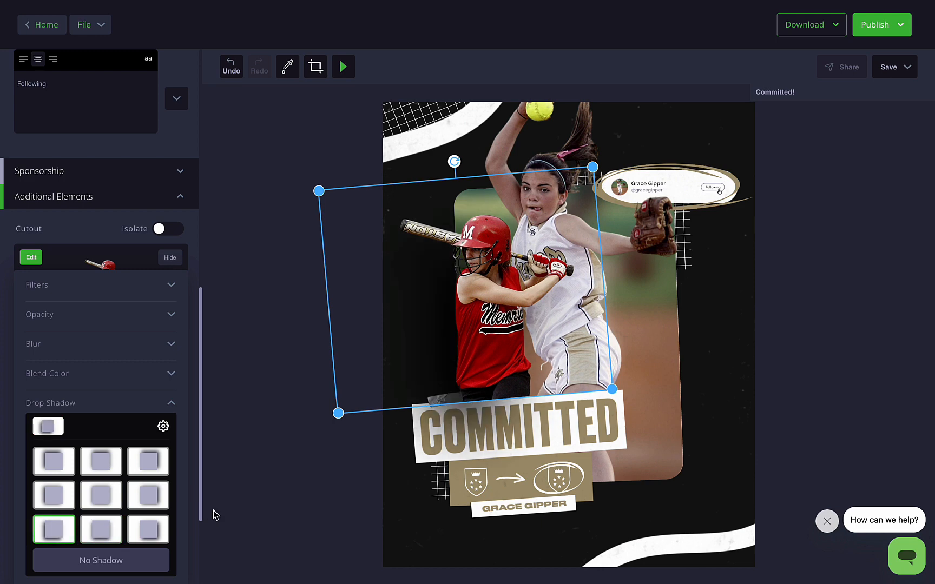
pyautogui.click(252, 491)
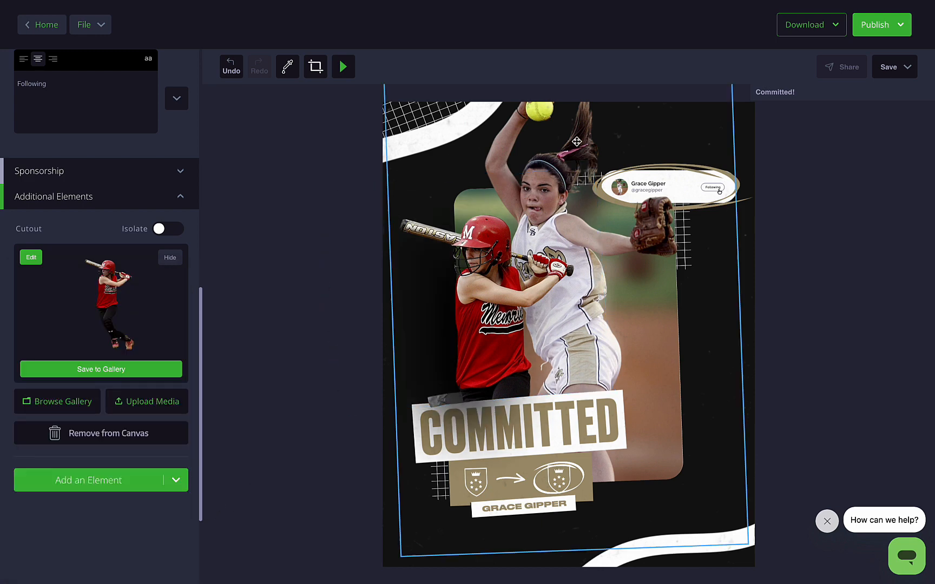
# Step: Add another cutout element with softball-1577670_1280.jpg from Downloads and remove the photo's background
pyautogui.click(105, 480)
pyautogui.click(90, 536)
pyautogui.click(146, 258)
pyautogui.click(365, 290)
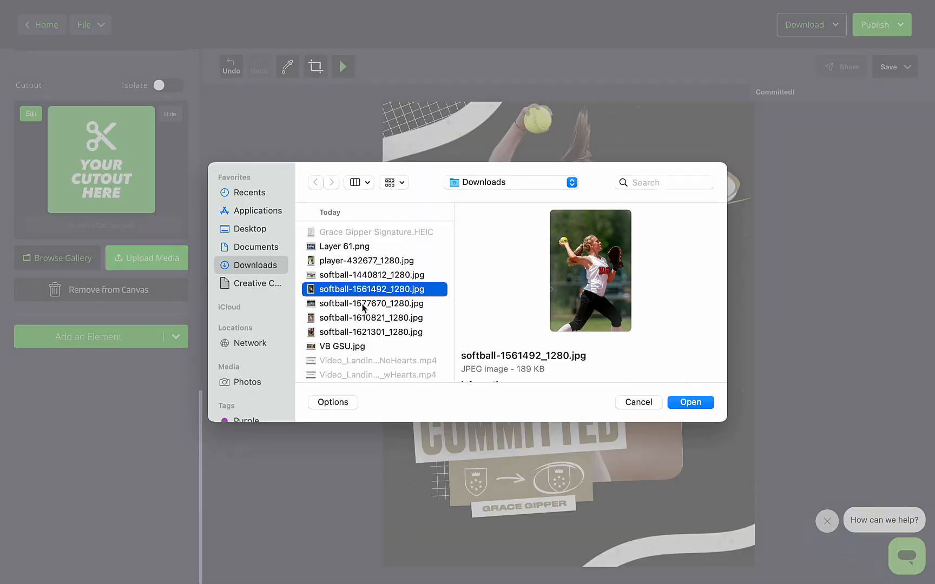
pyautogui.click(365, 304)
pyautogui.click(368, 318)
pyautogui.doubleClick(367, 305)
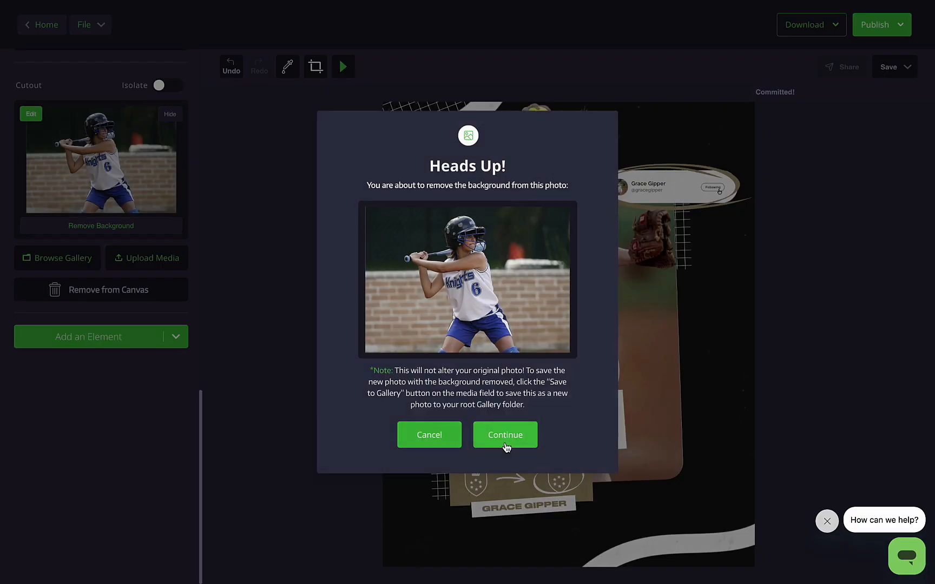
pyautogui.click(503, 435)
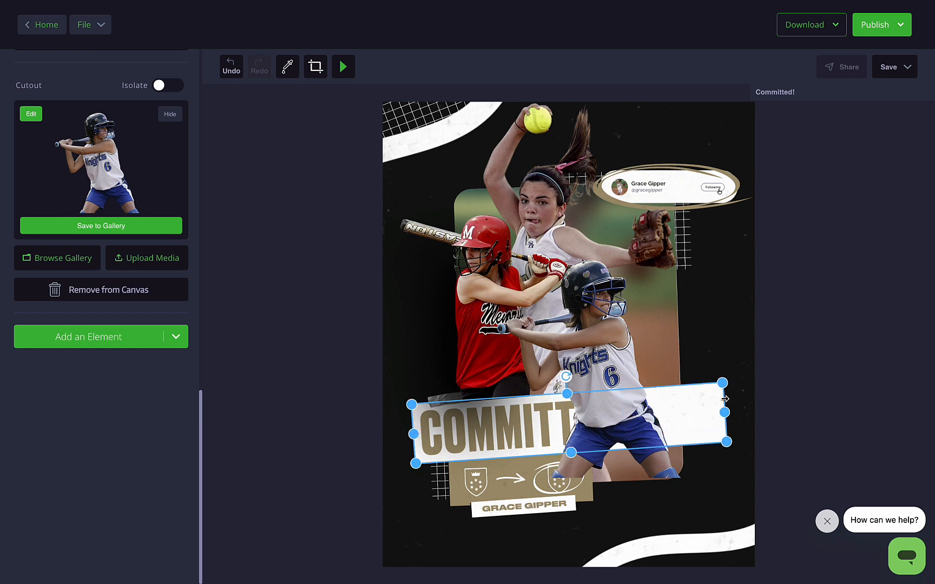
# Step: Widen the COMMITTED banner and its text box across the graphic, and set the title's font size to 120px
pyautogui.moveTo(701, 421); pyautogui.dragTo(723, 415)
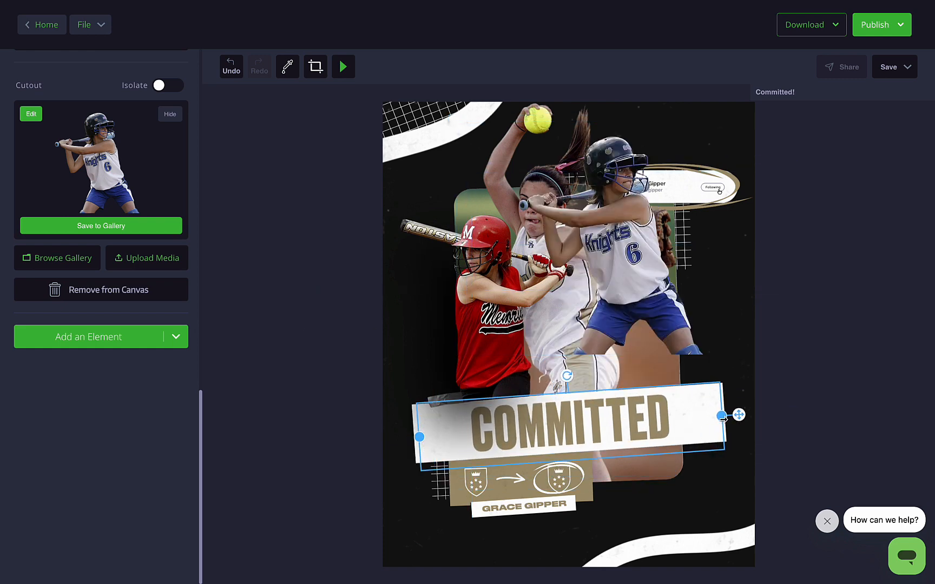
pyautogui.click(61, 286)
pyautogui.click(62, 364)
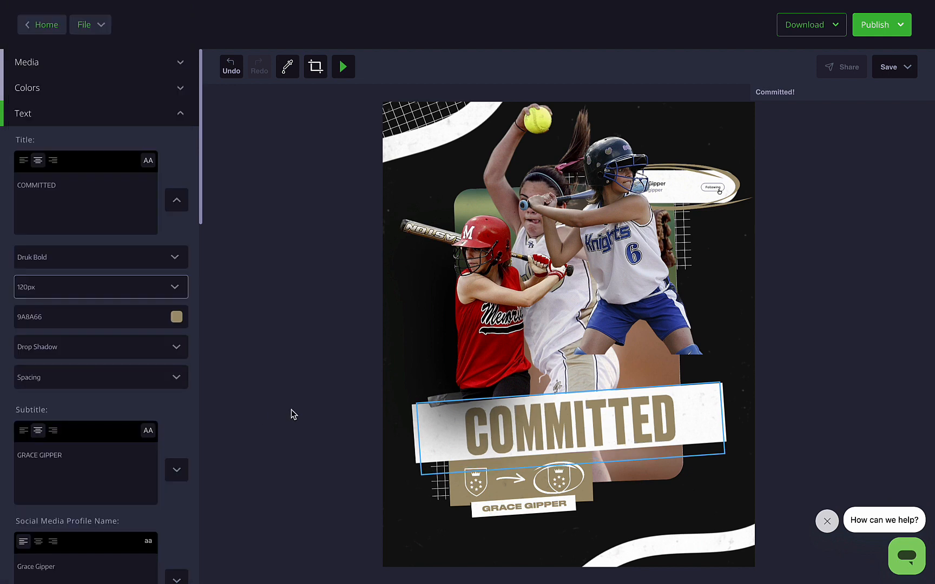
# Step: Widen the gold box beneath the COMMITTED banner so it extends toward the banner's right end
pyautogui.moveTo(648, 475); pyautogui.dragTo(674, 480)
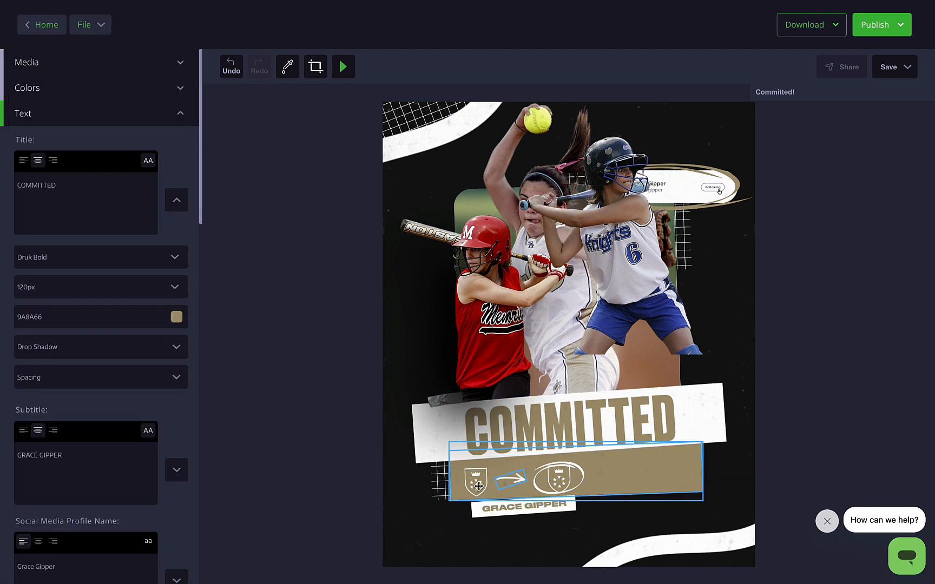
pyautogui.moveTo(479, 486); pyautogui.dragTo(506, 485)
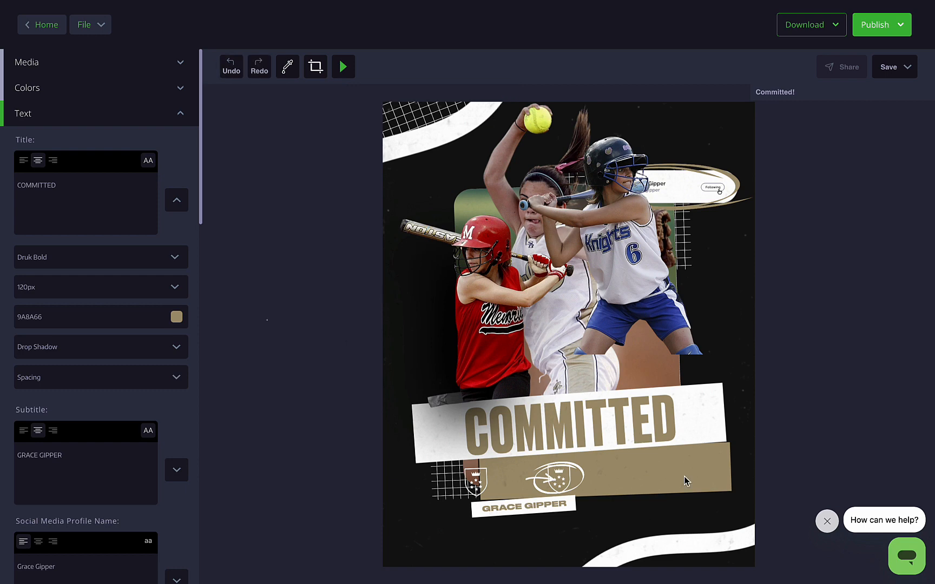
pyautogui.moveTo(684, 481); pyautogui.dragTo(664, 471)
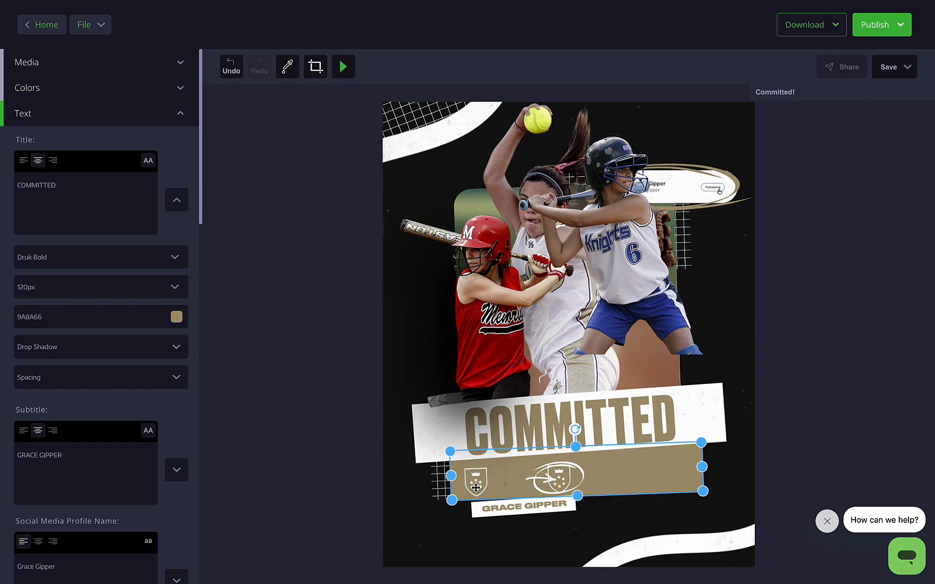
# Step: Move the Knights batter cutout lower and shrink it so it stands against the right part of the COMMITTED banner
pyautogui.click(176, 112)
pyautogui.moveTo(632, 254); pyautogui.dragTo(656, 299)
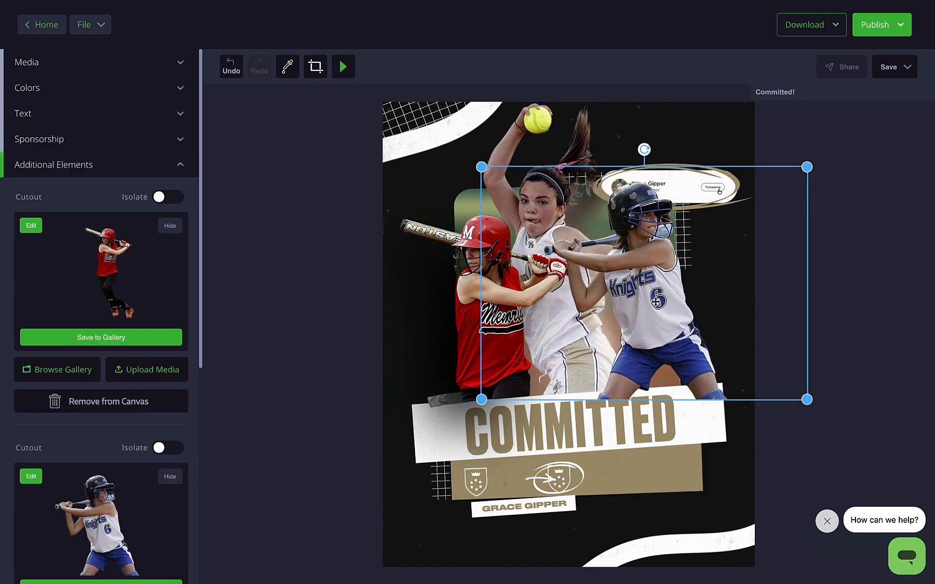
pyautogui.moveTo(791, 192); pyautogui.dragTo(773, 216)
pyautogui.moveTo(616, 320); pyautogui.dragTo(616, 315)
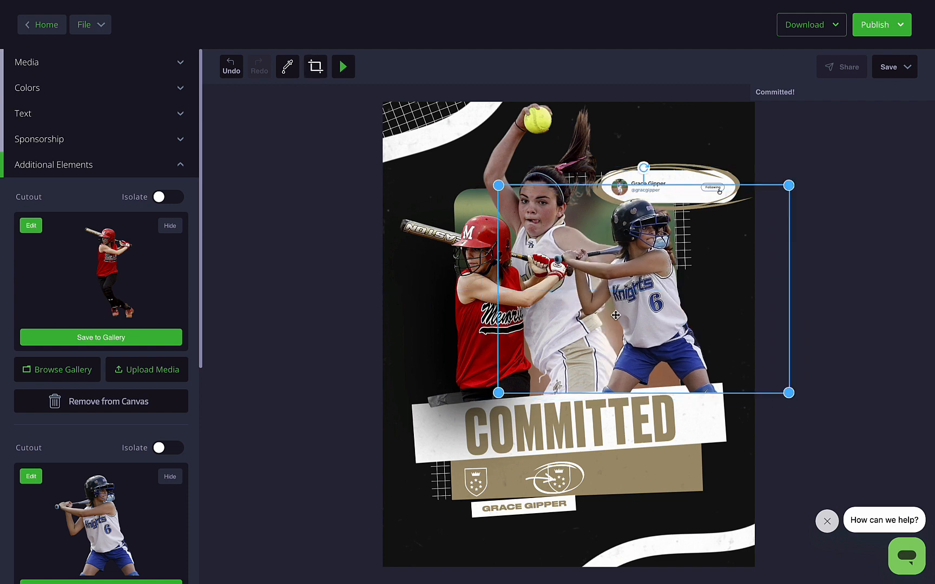
# Step: Trim the Knights batter cutout's lower edge and rotate it to 357° to follow the banner's slope
pyautogui.click(323, 72)
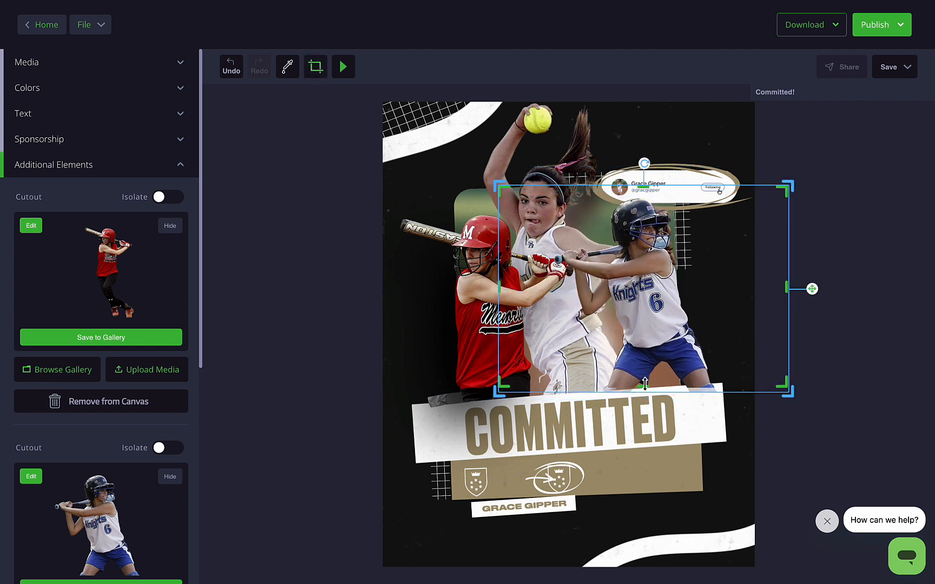
pyautogui.click(636, 409)
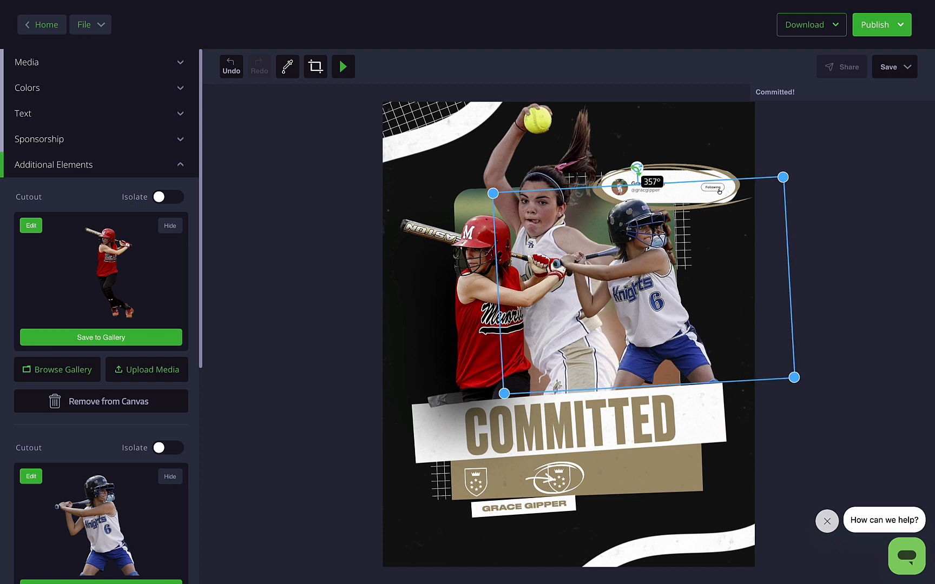
pyautogui.click(346, 379)
# Step: Give the Knights batter cutout a drop shadow
pyautogui.click(690, 315)
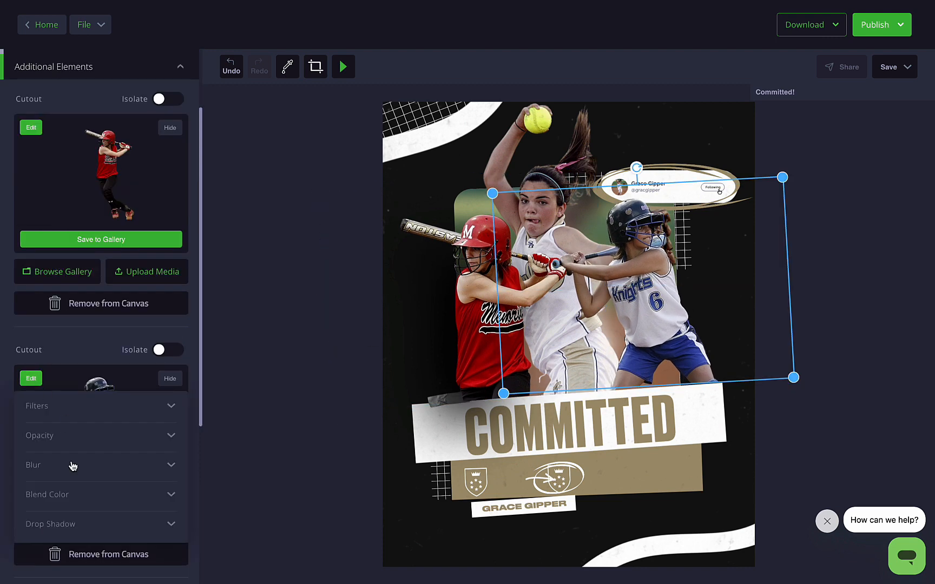
pyautogui.click(73, 521)
pyautogui.click(151, 496)
# Step: Shrink the pitcher cutout and center it between and behind the two batters
pyautogui.click(534, 184)
pyautogui.click(535, 184)
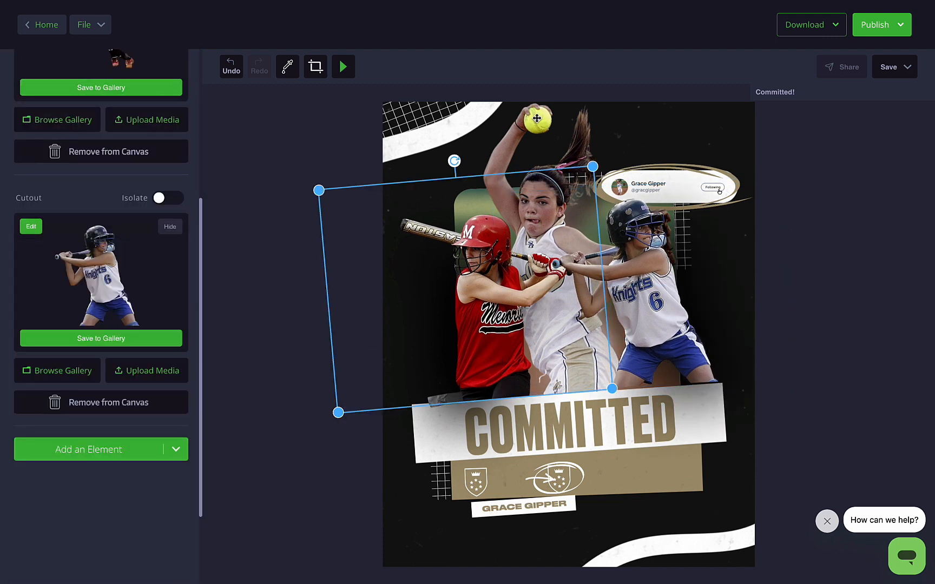
pyautogui.click(562, 162)
pyautogui.click(572, 150)
pyautogui.click(573, 150)
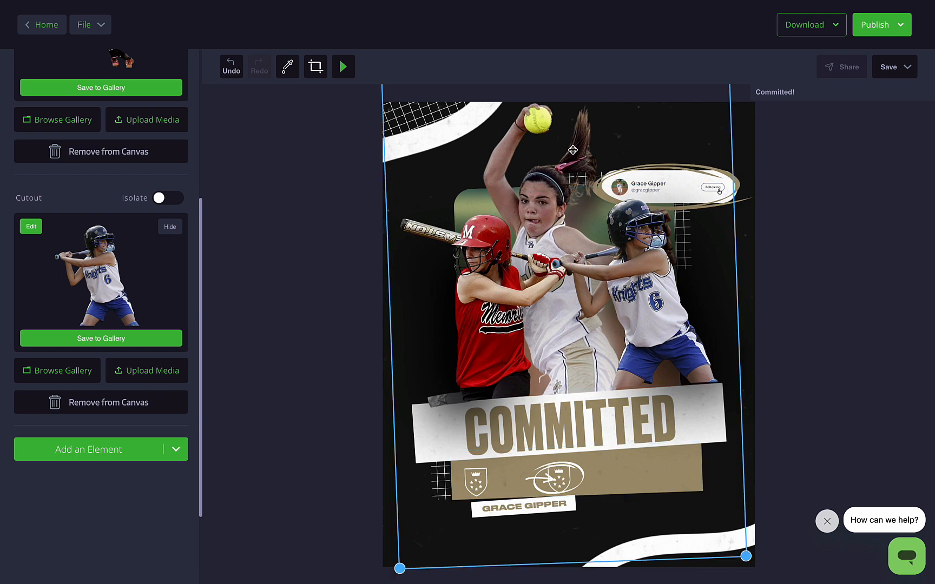
pyautogui.moveTo(745, 557); pyautogui.dragTo(711, 506)
pyautogui.moveTo(539, 202); pyautogui.dragTo(563, 197)
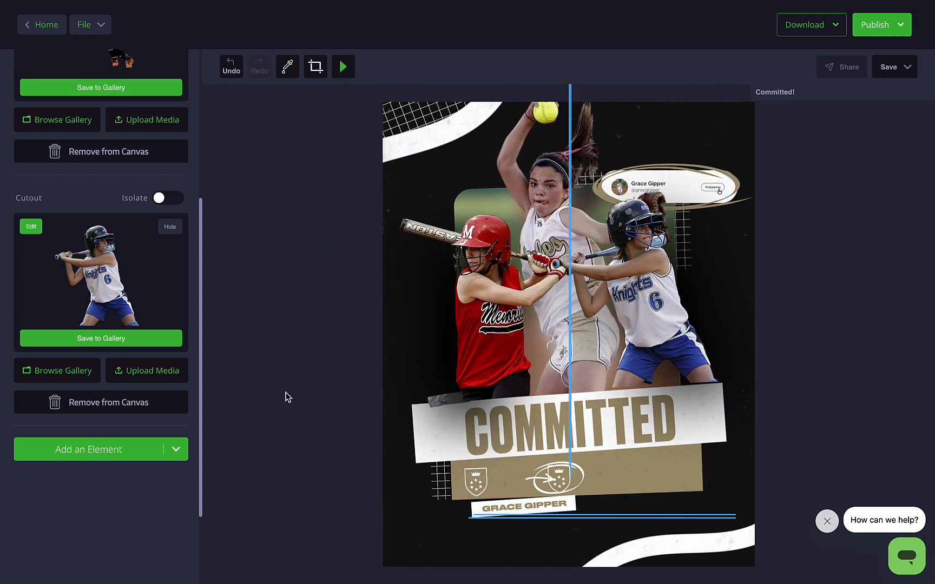
# Step: Apply the Black & White filter to the Knights batter and the red-jersey batter cutouts
pyautogui.click(107, 299)
pyautogui.click(170, 274)
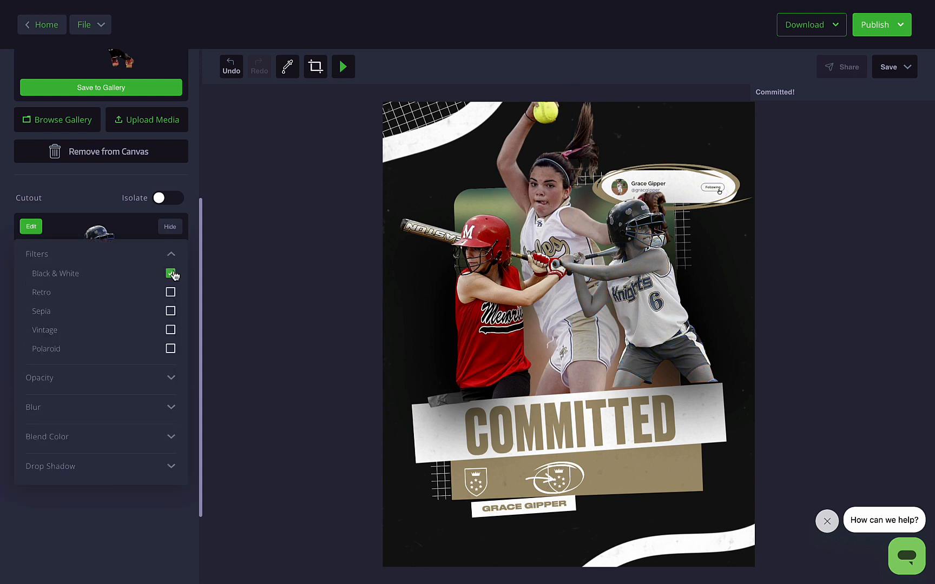
pyautogui.click(76, 64)
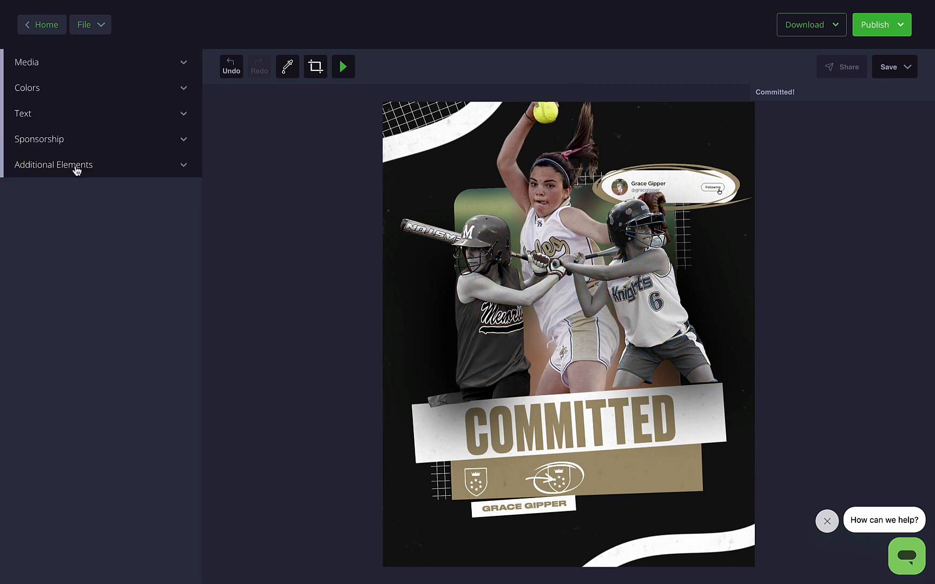
# Step: Apply the Black & White filter to the pitcher cutout and nudge the Knights batter slightly down
pyautogui.click(100, 64)
pyautogui.click(32, 309)
pyautogui.click(170, 335)
pyautogui.click(169, 354)
pyautogui.click(94, 270)
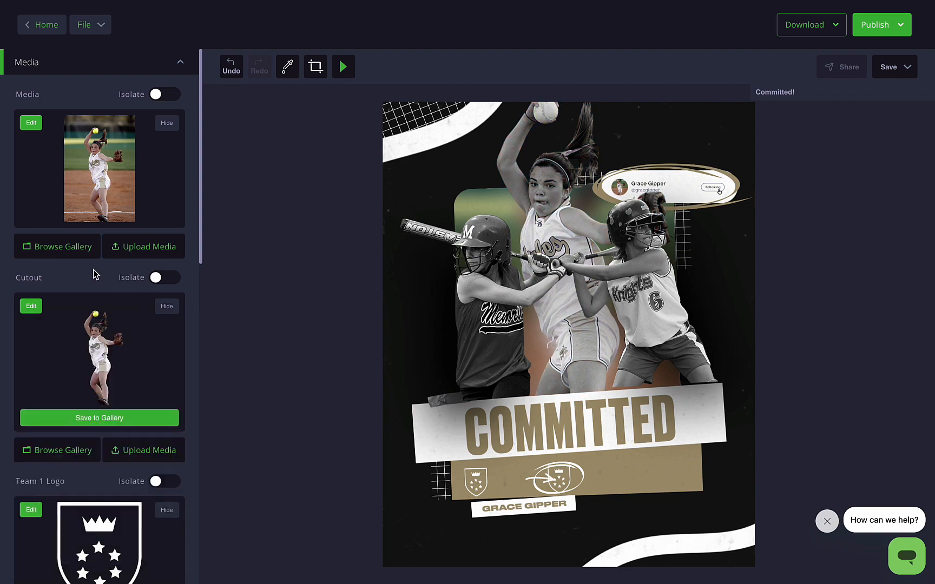
pyautogui.moveTo(643, 319); pyautogui.dragTo(641, 321)
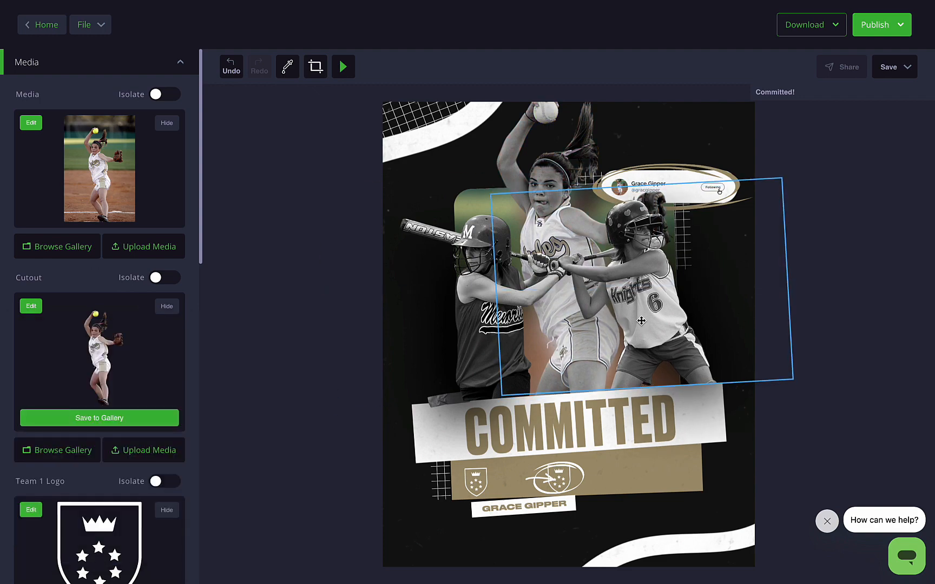
pyautogui.click(309, 309)
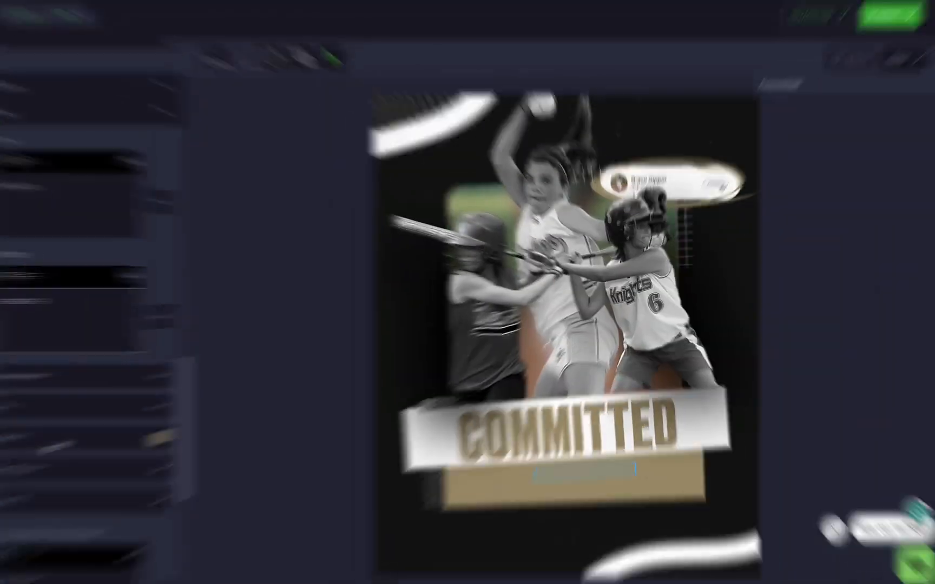
# Step: Color the subtitle FFFFFF and add two more athletes' full names on separate lines below the existing name
pyautogui.click(161, 436)
pyautogui.moveTo(54, 303); pyautogui.dragTo(4, 232)
pyautogui.click(178, 263)
pyautogui.click(86, 297)
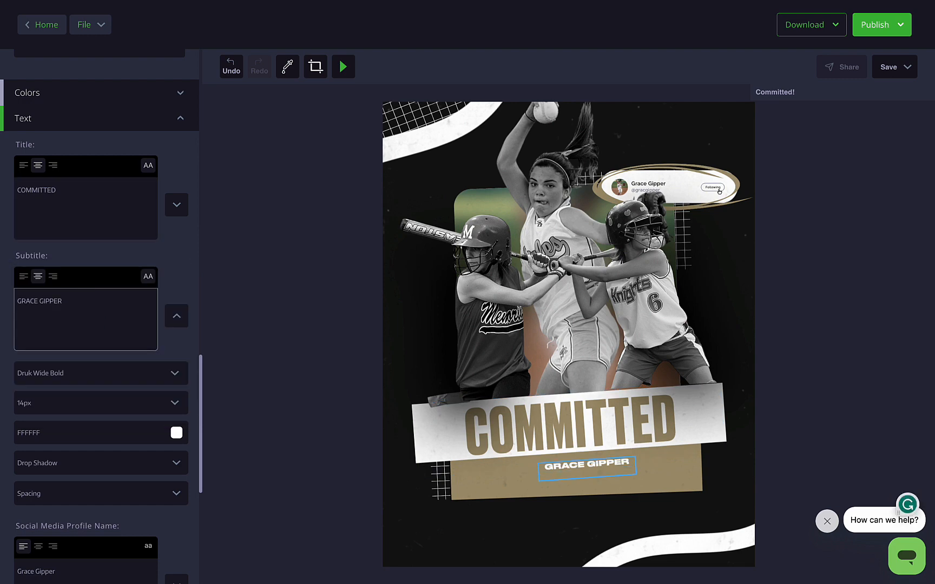
pyautogui.write('SARAH SMITH')
pyautogui.press('Return')
pyautogui.write('KELLY')
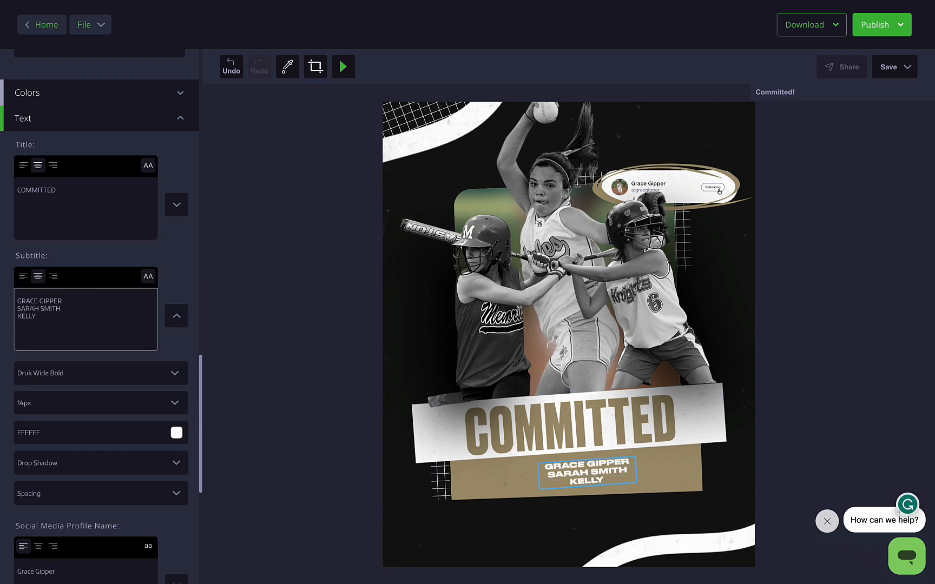
pyautogui.write(" O'HARA")
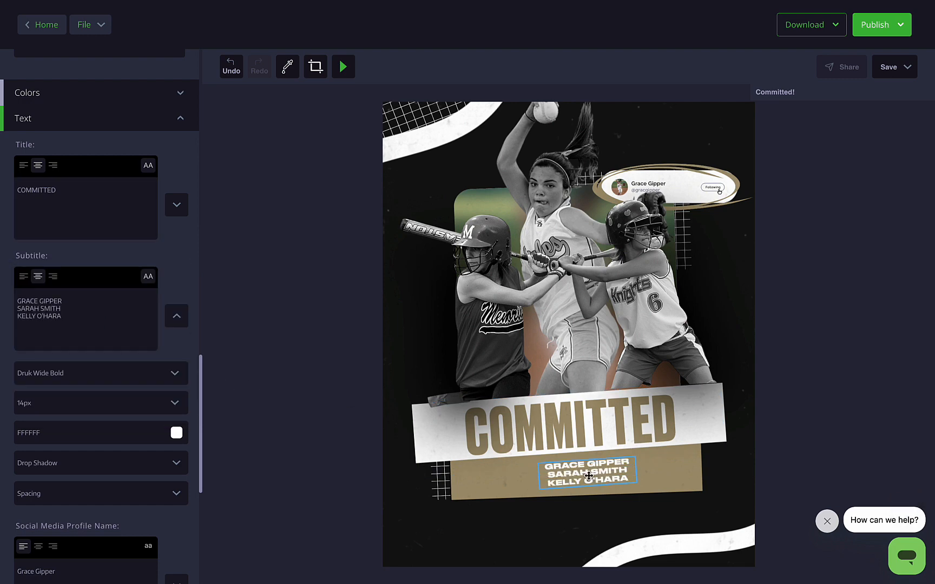
# Step: Set the subtitle's font size to 20px, lower the gold box slightly and center the three names on it
pyautogui.click(588, 476)
pyautogui.click(146, 403)
pyautogui.click(146, 407)
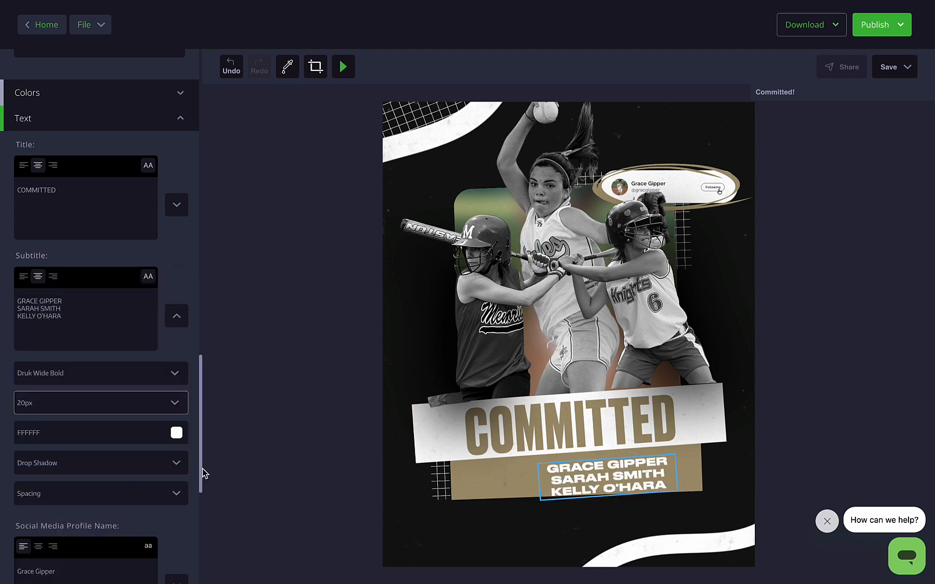
pyautogui.moveTo(598, 476); pyautogui.dragTo(579, 504)
pyautogui.click(475, 486)
pyautogui.moveTo(600, 473); pyautogui.dragTo(604, 477)
pyautogui.click(357, 452)
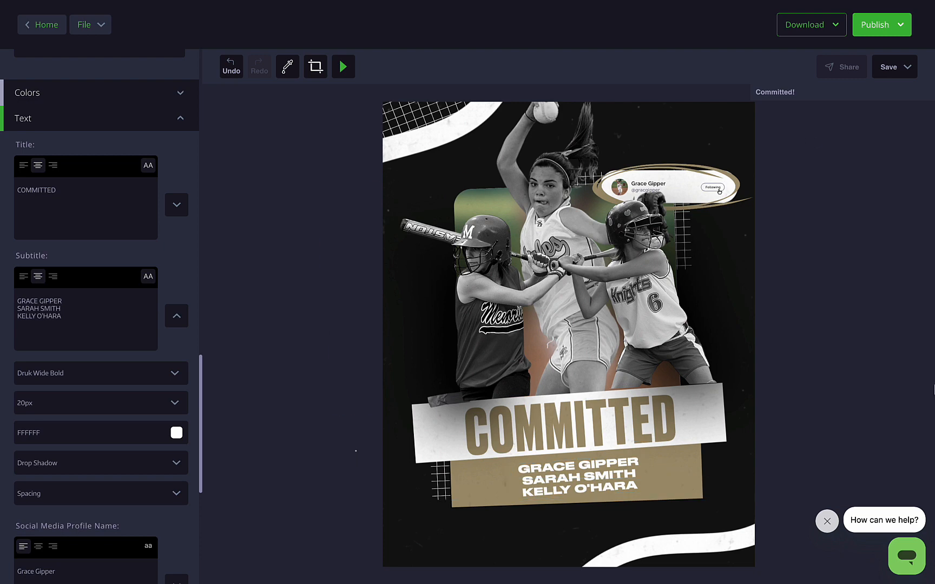
# Step: Save the graphic as a design named Committed MULITP
pyautogui.click(894, 66)
pyautogui.click(845, 119)
pyautogui.write('Committed MULITP')
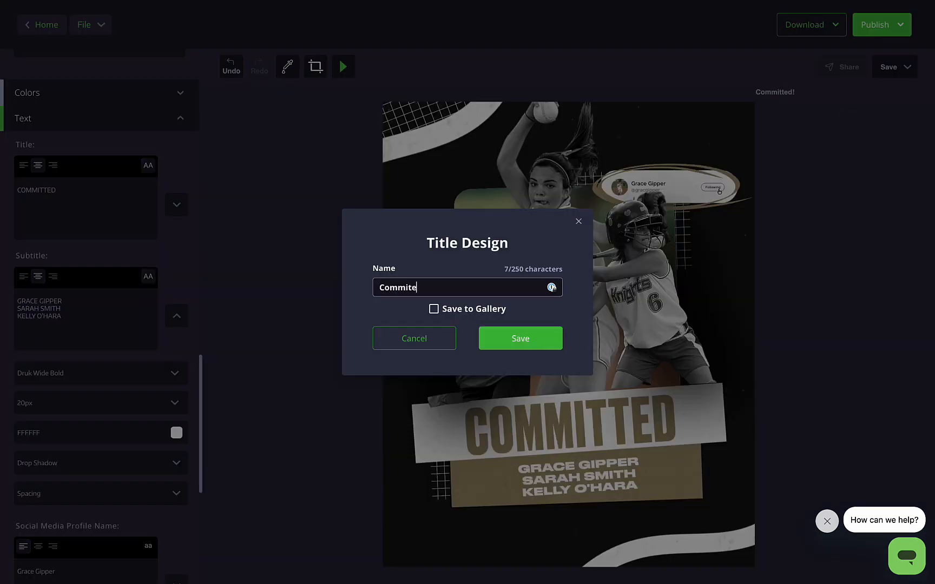
pyautogui.press('Return')
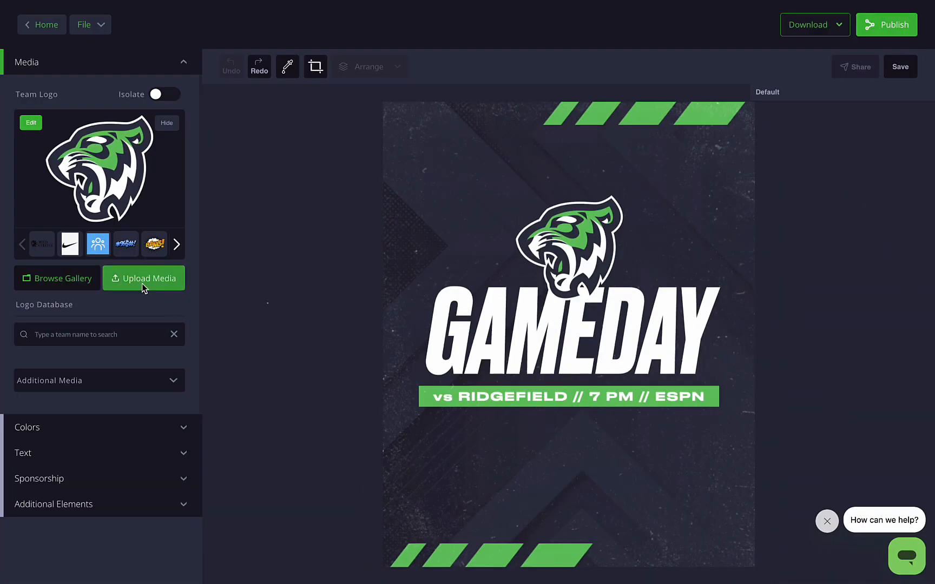
# Step: Replace the team logo in the Gameday graphic with Eagle Logo.png from the Desktop's BACKGROUND REMOVER folder
pyautogui.click(142, 284)
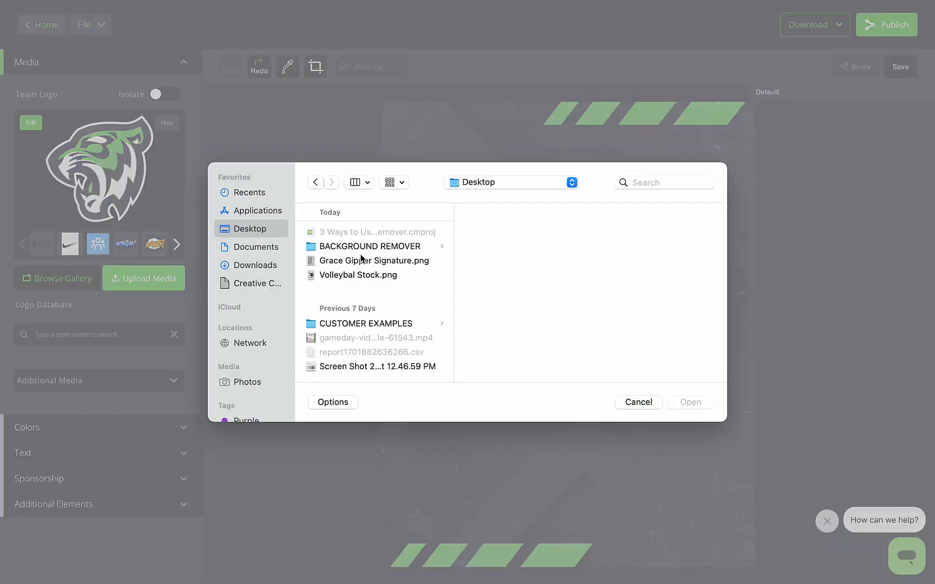
pyautogui.click(362, 247)
pyautogui.click(500, 246)
pyautogui.click(686, 402)
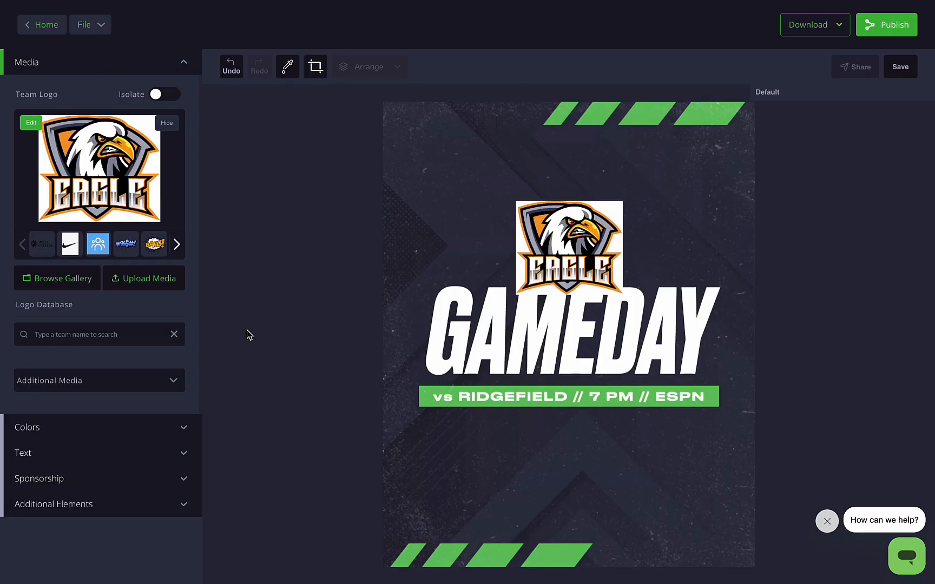
pyautogui.moveTo(623, 201)
pyautogui.mouseDown()
pyautogui.moveTo(687, 172)
pyautogui.moveTo(608, 213)
pyautogui.moveTo(619, 204)
pyautogui.mouseUp()
pyautogui.click(315, 336)
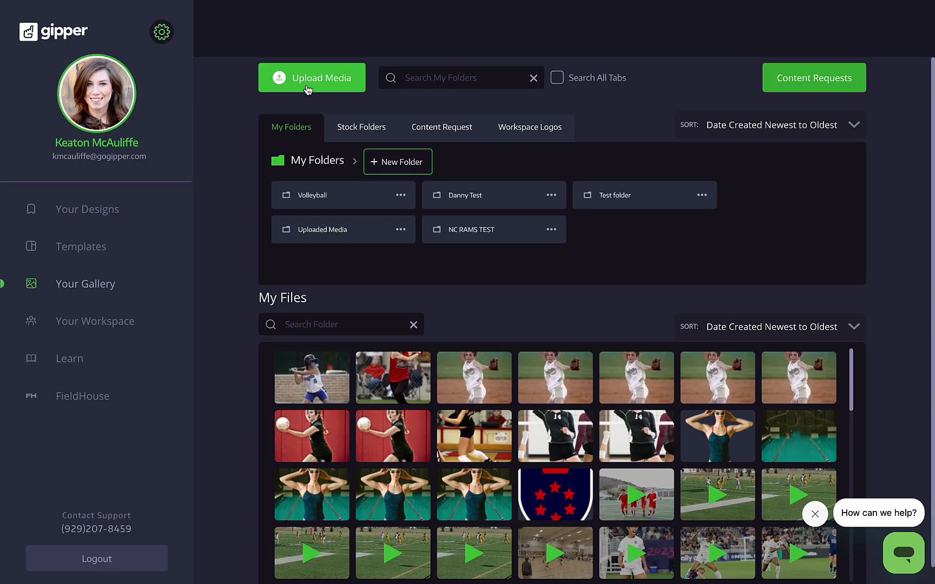
# Step: Upload Eagle Logo.png from the BACKGROUND REMOVER folder to the media gallery
pyautogui.click(307, 85)
pyautogui.click(509, 346)
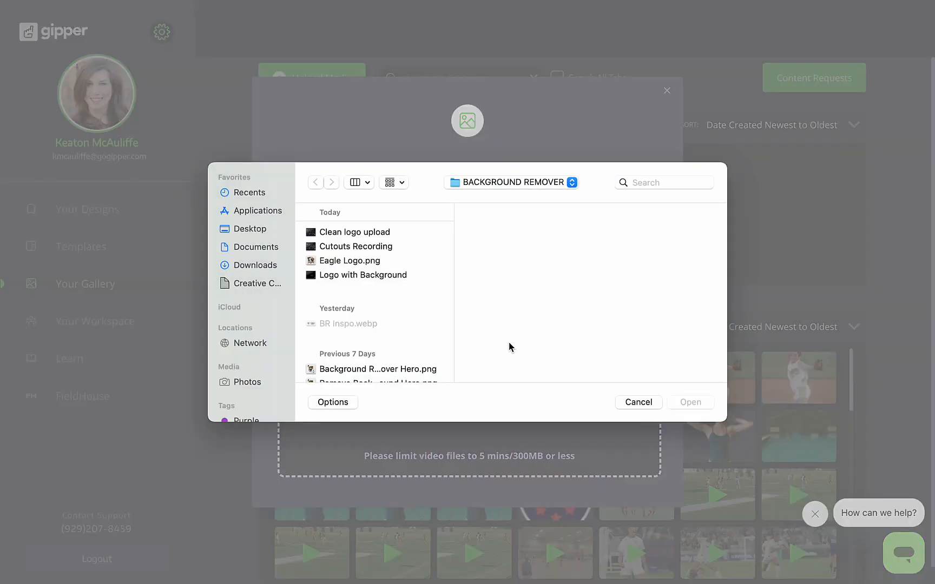
pyautogui.doubleClick(372, 262)
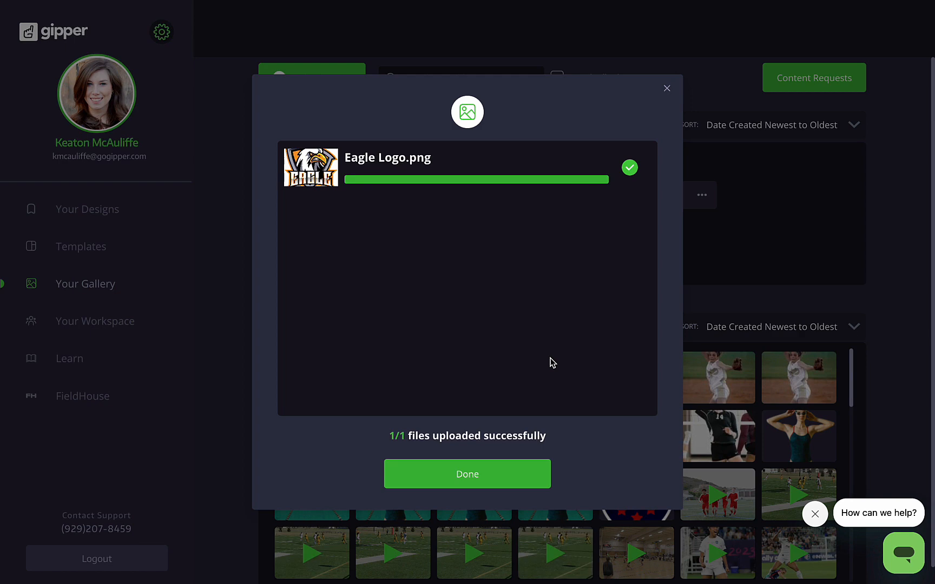
pyautogui.click(503, 473)
# Step: Remove the background from the uploaded Eagle logo in the gallery, replacing the original image
pyautogui.click(311, 374)
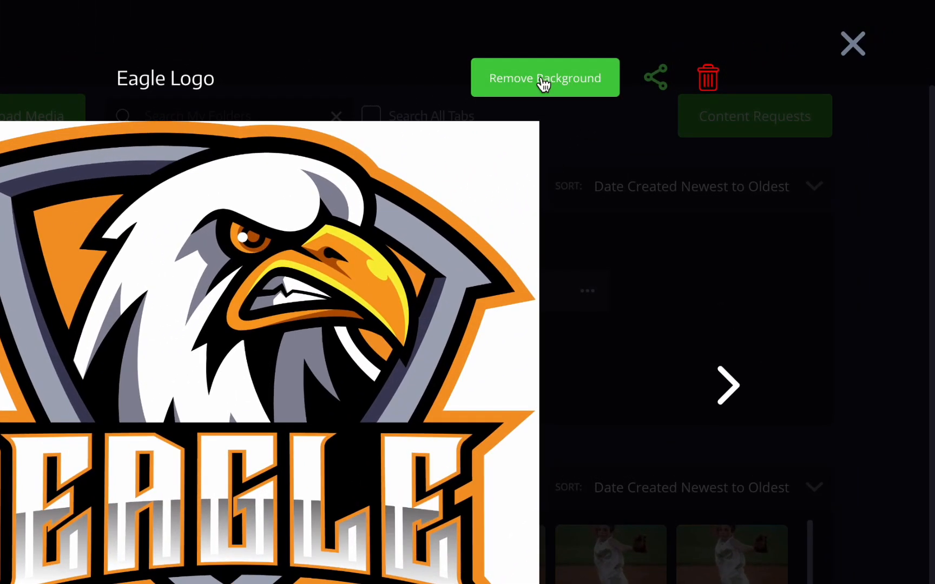
pyautogui.click(541, 82)
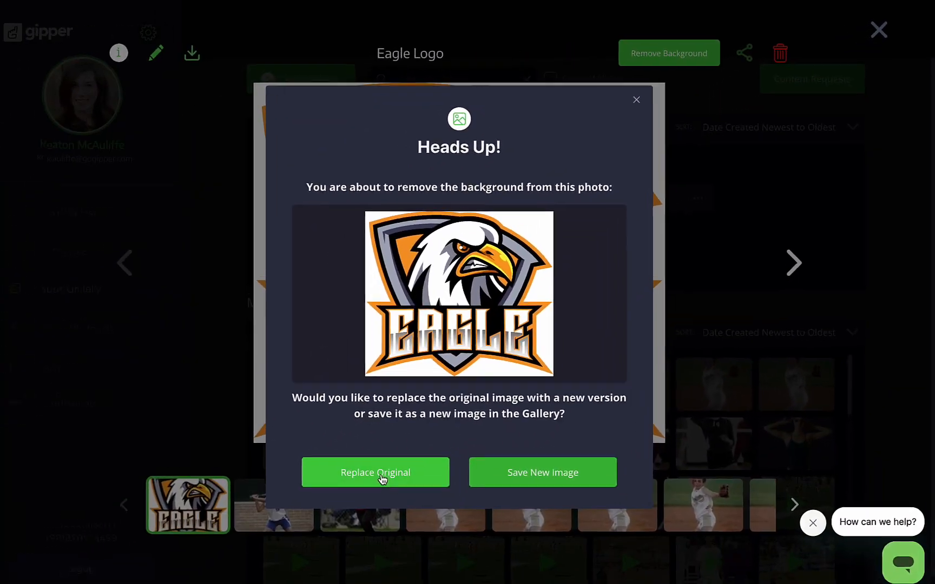
pyautogui.click(391, 469)
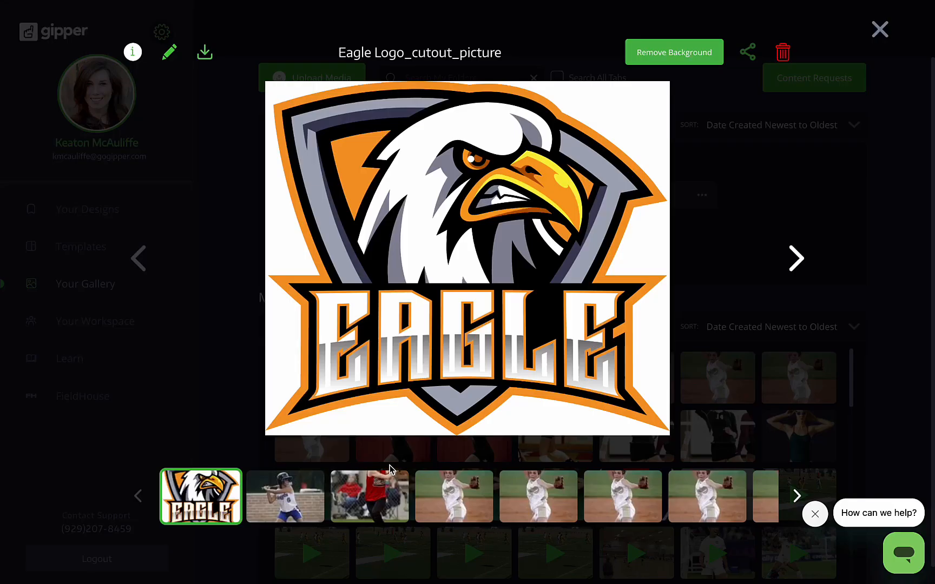
pyautogui.click(879, 30)
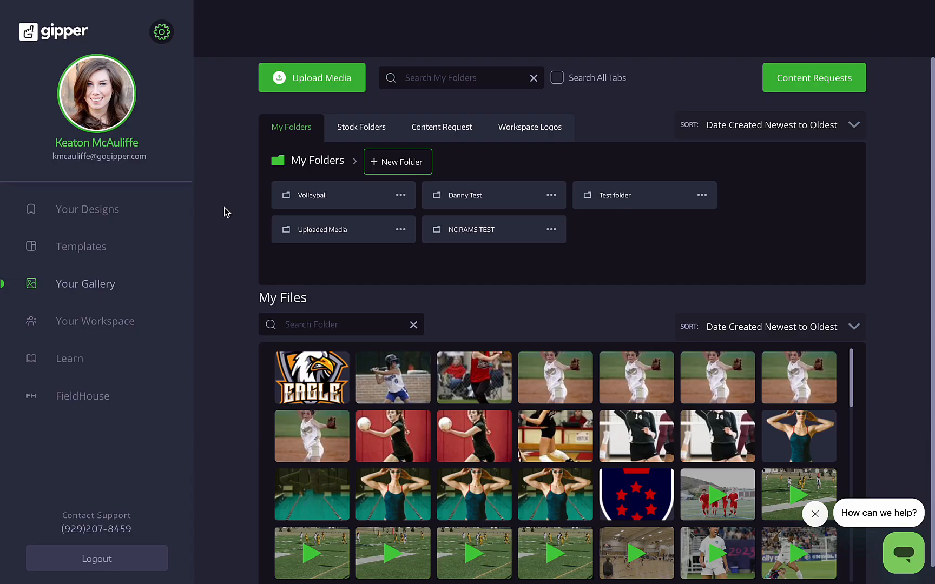
# Step: Open the 4:5 Gameday template without a photo from the Starter Pack collection
pyautogui.click(93, 247)
pyautogui.scroll(-20, 246, 395)
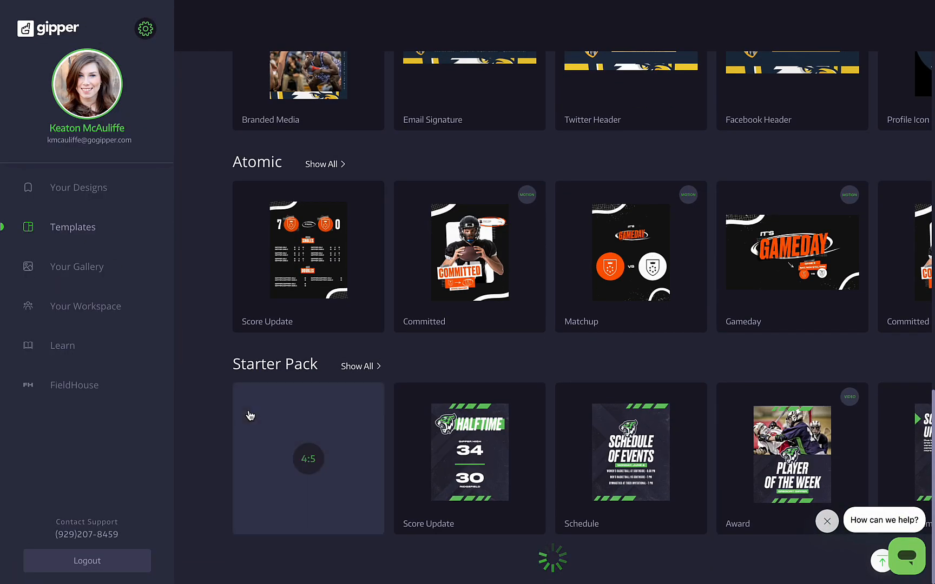
pyautogui.click(375, 367)
pyautogui.scroll(-4, 453, 476)
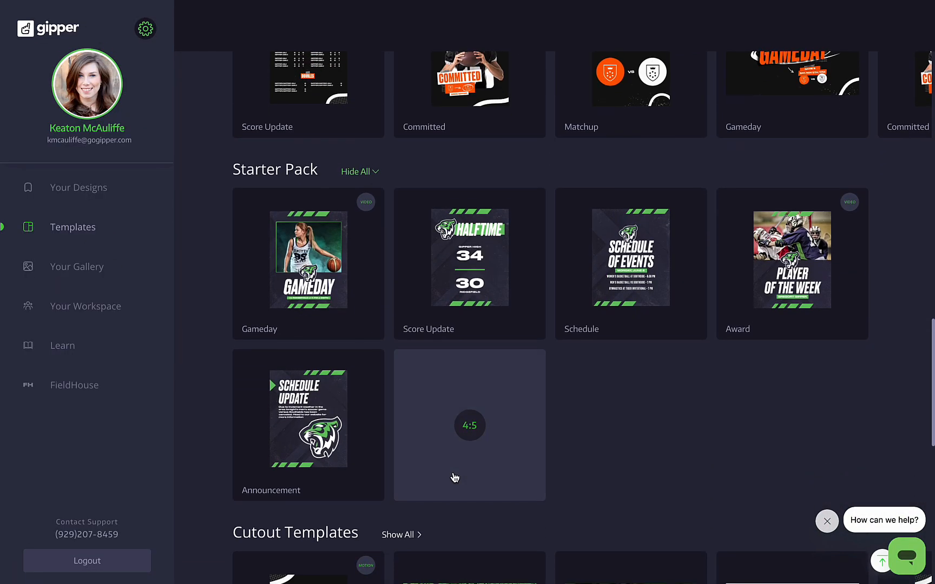
pyautogui.click(443, 447)
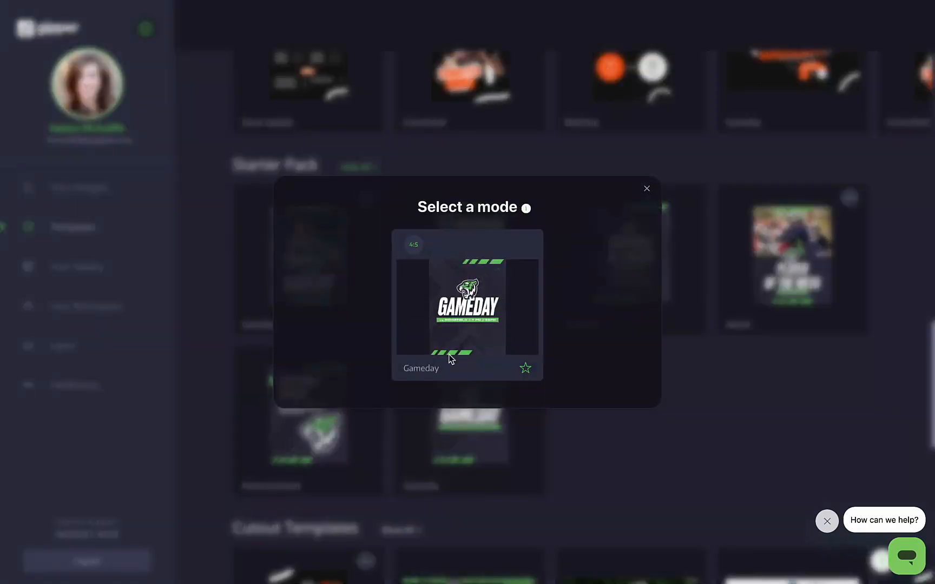
pyautogui.click(451, 359)
# Step: Replace the template's team logo with the background-free Eagle logo from the gallery
pyautogui.click(61, 278)
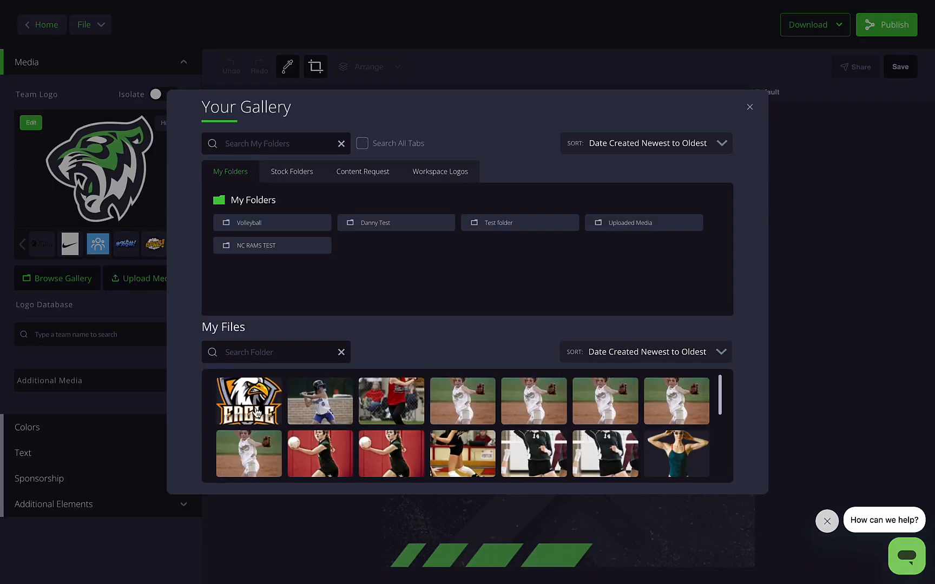
pyautogui.click(244, 394)
pyautogui.click(160, 68)
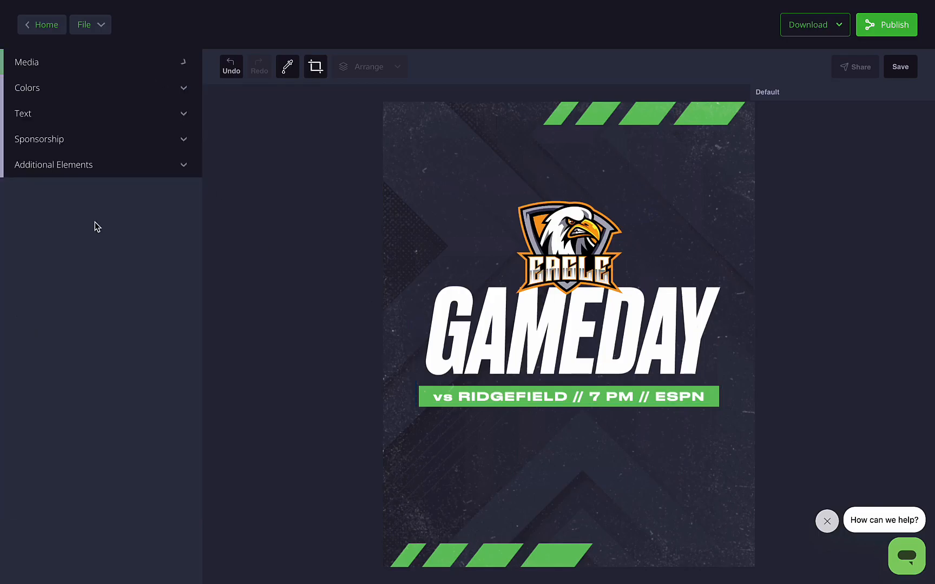
# Step: Sample the orange of the Eagle logo and set the template's main color to F28F1C
pyautogui.click(57, 97)
pyautogui.click(136, 145)
pyautogui.click(287, 66)
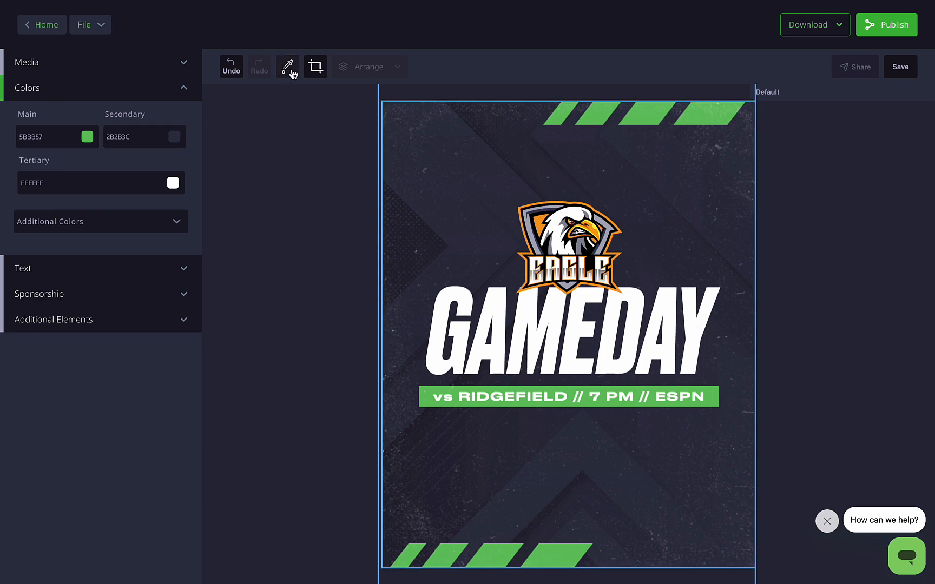
pyautogui.click(535, 226)
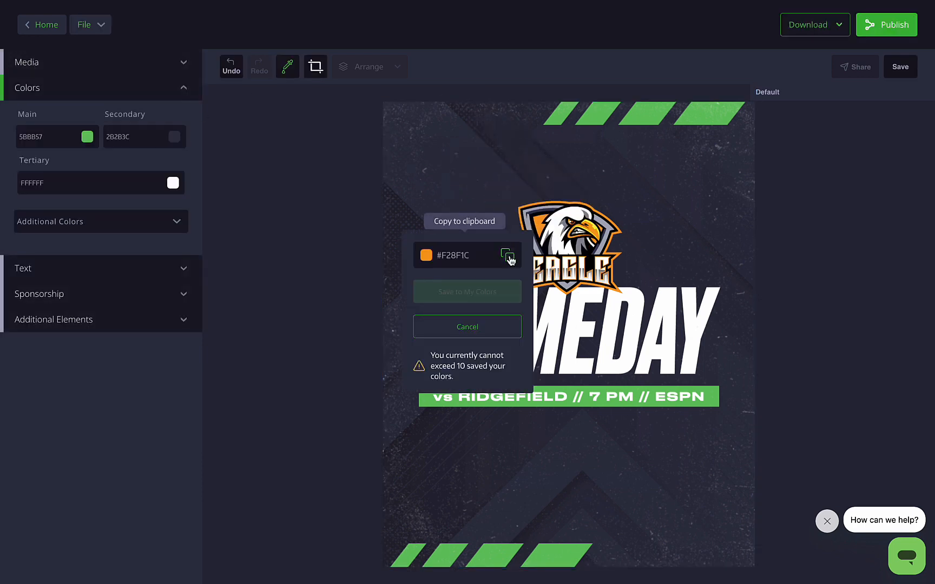
pyautogui.click(40, 140)
pyautogui.doubleClick(42, 141)
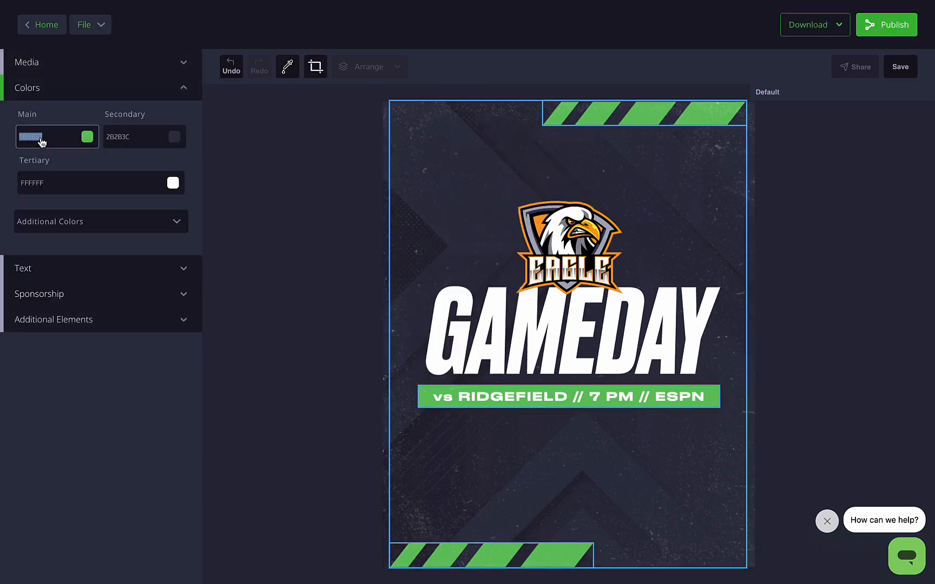
pyautogui.write('F28F1C')
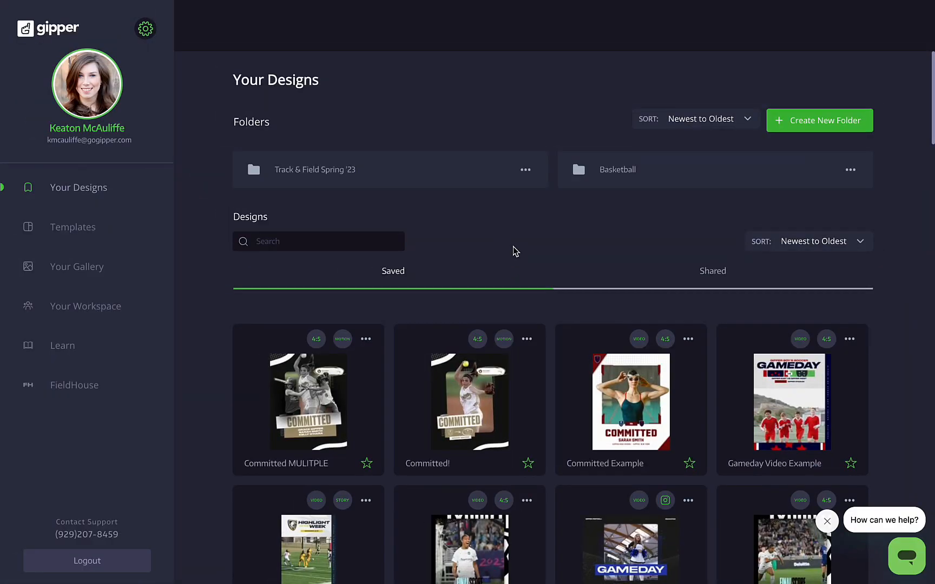
# Step: Open the saved Committed! design and add a cutout element to its canvas
pyautogui.click(465, 397)
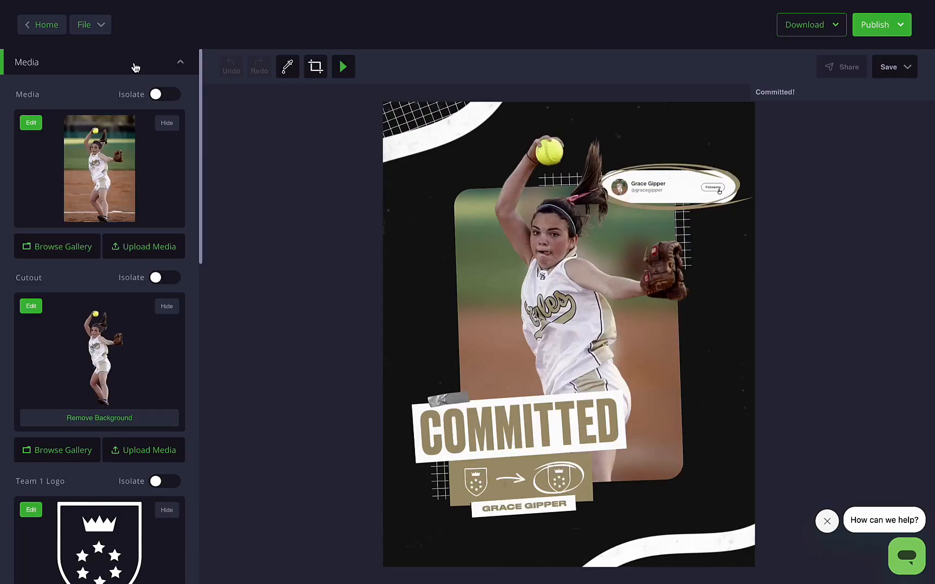
pyautogui.click(135, 67)
pyautogui.click(43, 165)
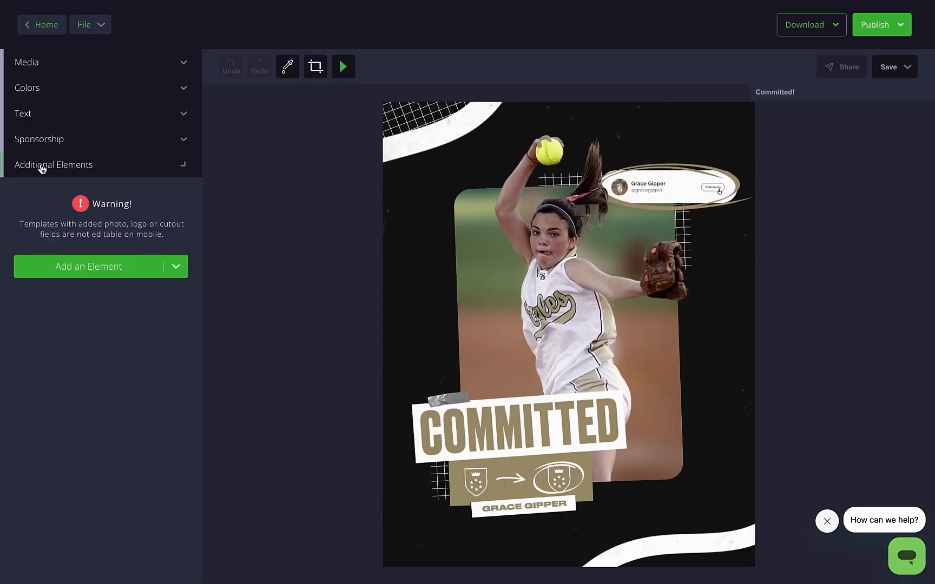
pyautogui.click(81, 262)
pyautogui.click(46, 351)
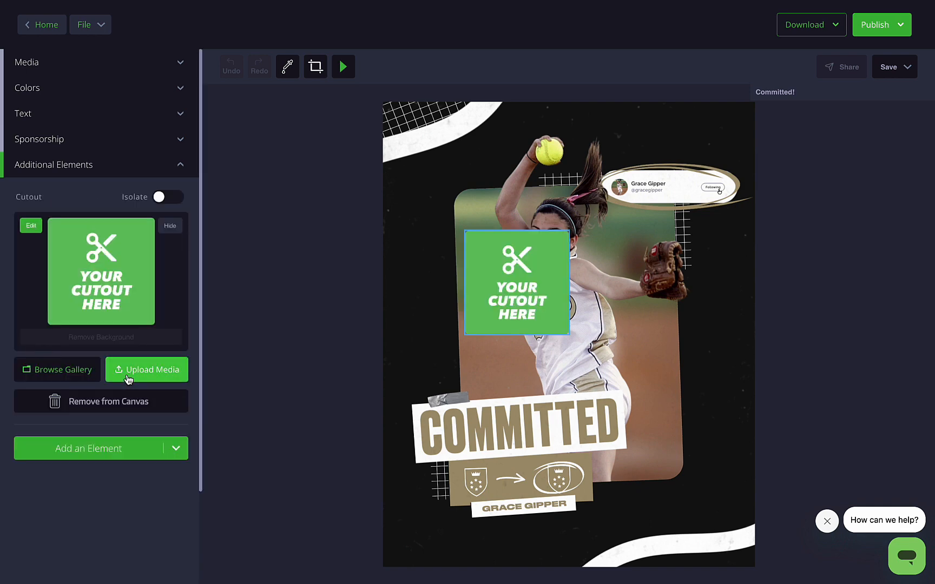
# Step: Upload the athlete's signature PNG from the Desktop into the new cutout and remove its background
pyautogui.click(128, 379)
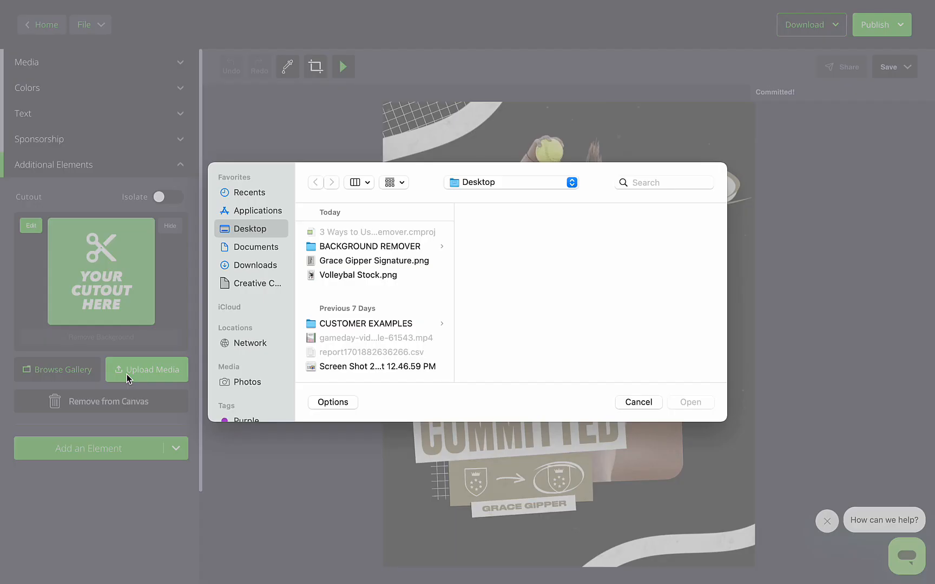
pyautogui.click(354, 264)
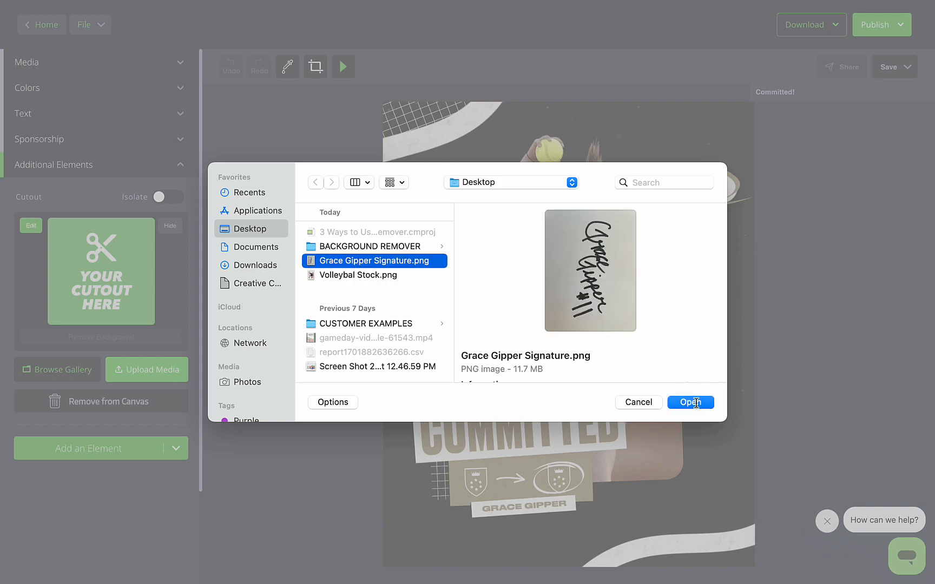
pyautogui.click(696, 402)
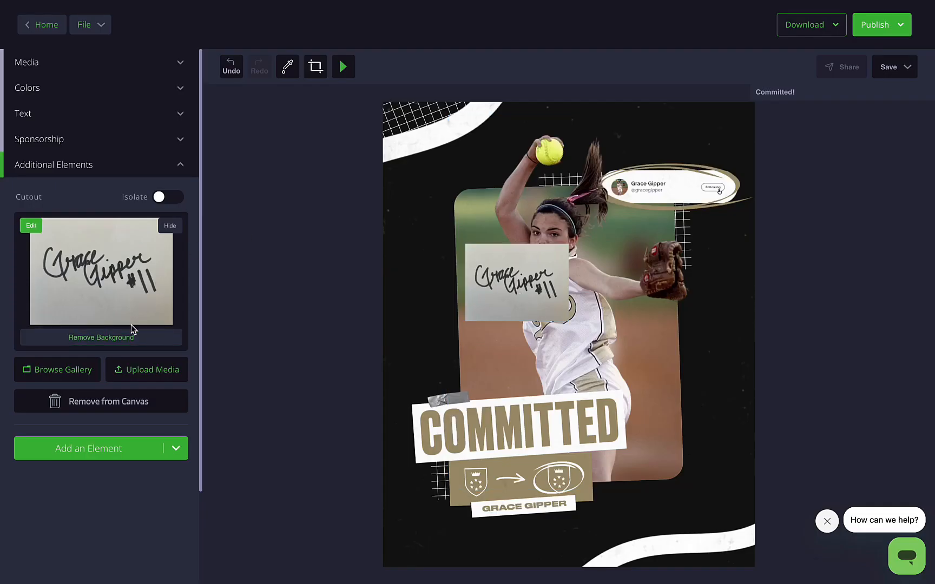
pyautogui.click(110, 337)
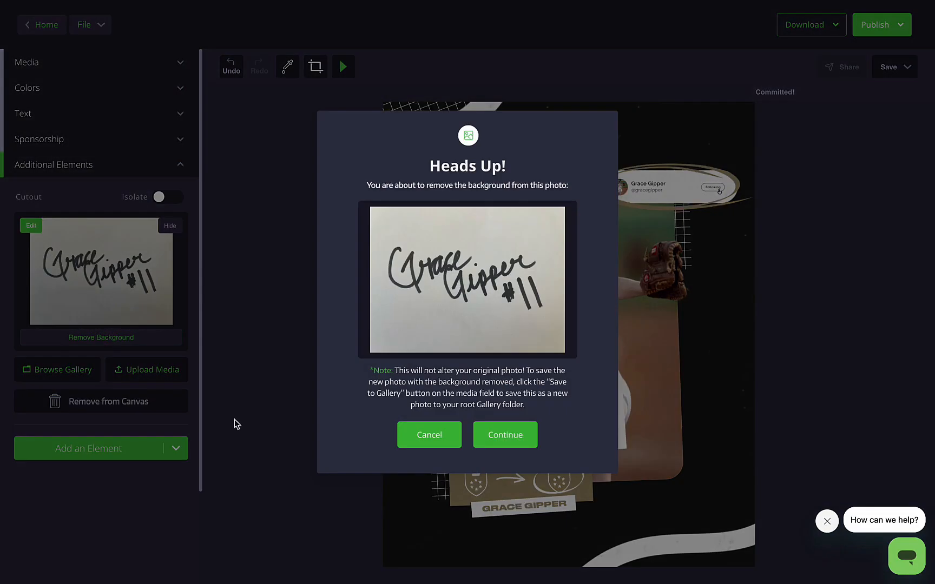
pyautogui.click(510, 435)
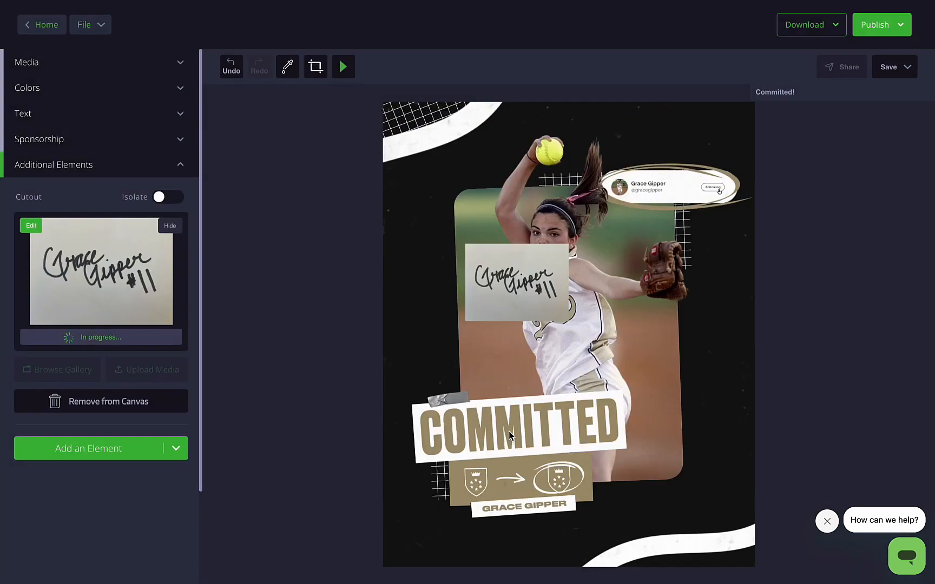
# Step: Enlarge the signature cutout and place it over the photo's lower right area, beside the COMMITTED title
pyautogui.click(566, 246)
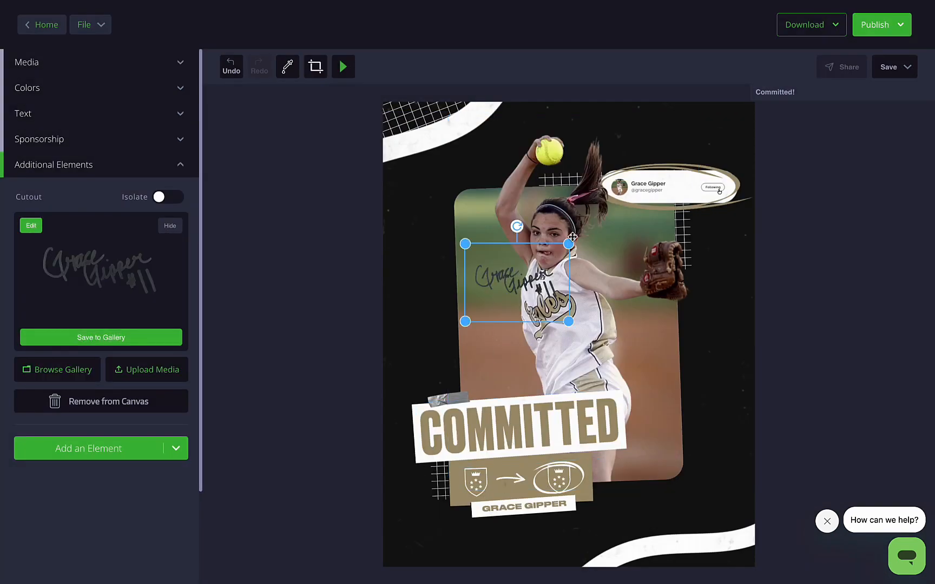
pyautogui.moveTo(571, 243); pyautogui.dragTo(647, 184)
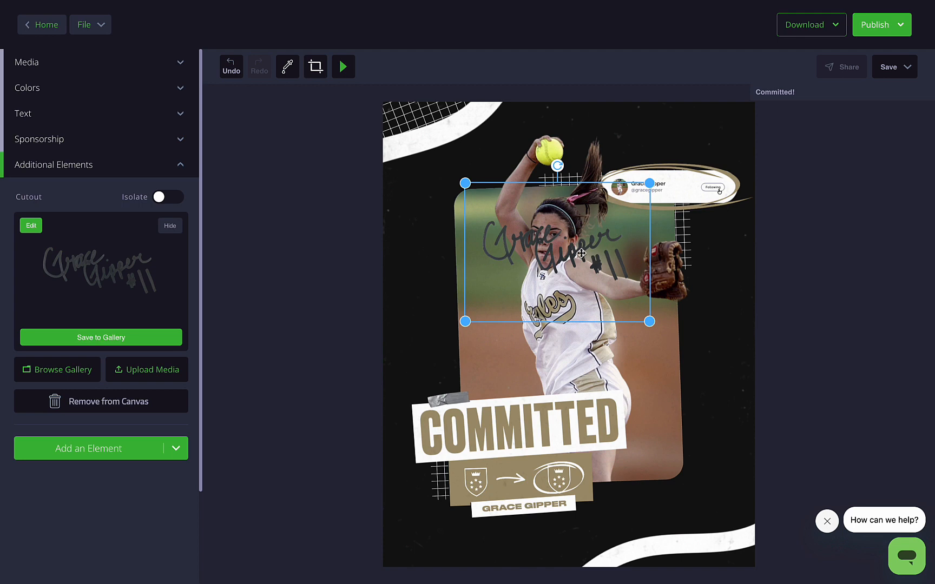
pyautogui.moveTo(580, 258)
pyautogui.mouseDown()
pyautogui.moveTo(666, 355)
pyautogui.moveTo(665, 375)
pyautogui.mouseUp()
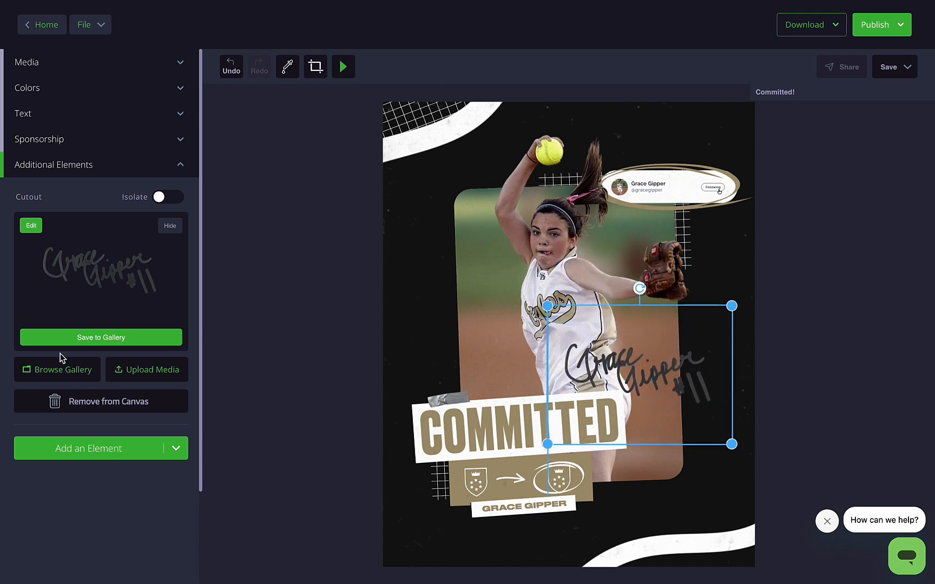
# Step: Turn the signature white with an Add blend color of FFFFFF
pyautogui.click(32, 227)
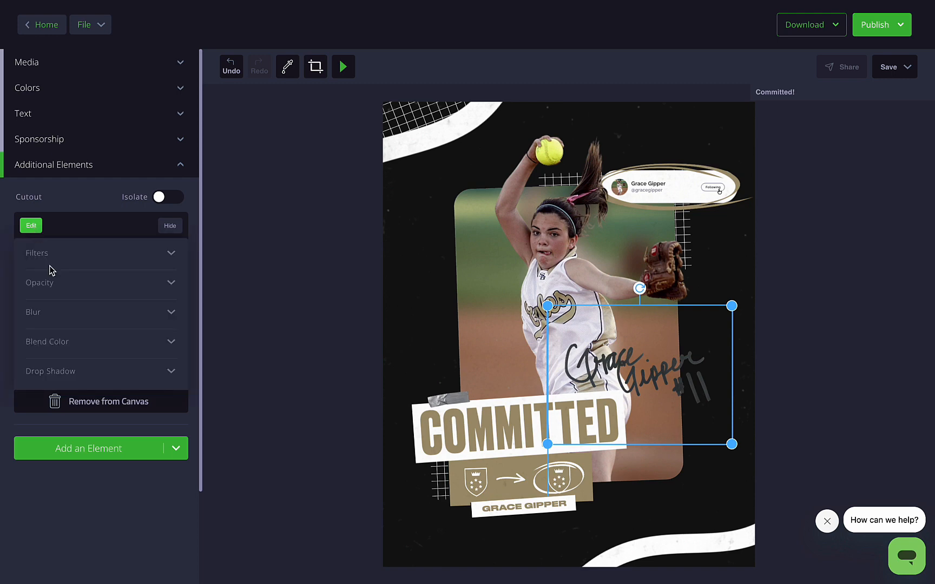
pyautogui.click(57, 341)
pyautogui.click(169, 380)
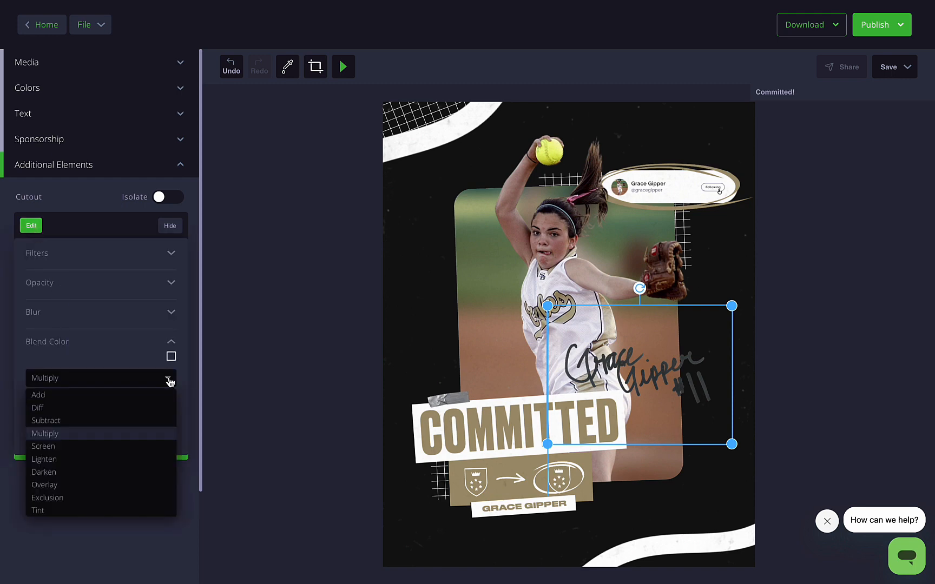
pyautogui.click(44, 394)
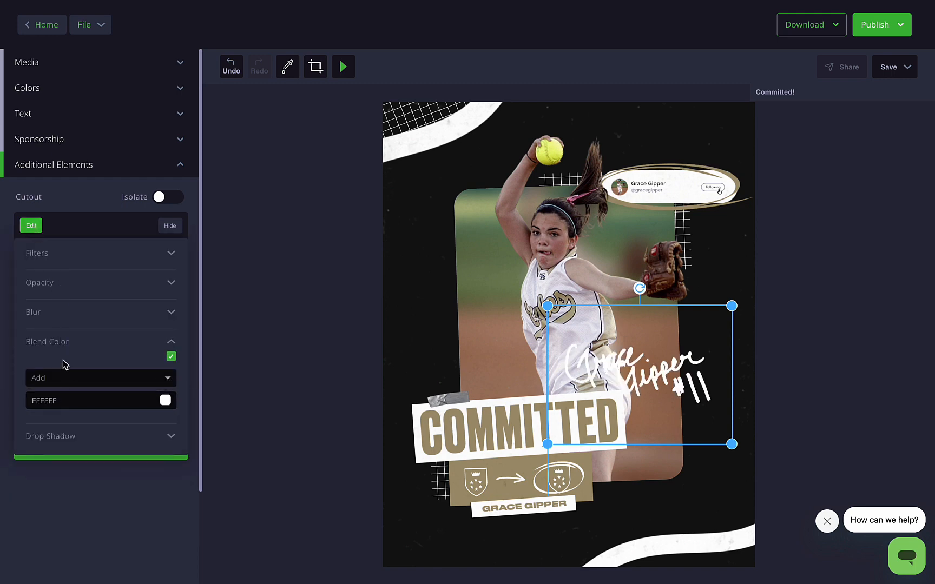
# Step: Apply the lower-left drop shadow preset to the signature and deselect it
pyautogui.click(51, 436)
pyautogui.click(49, 499)
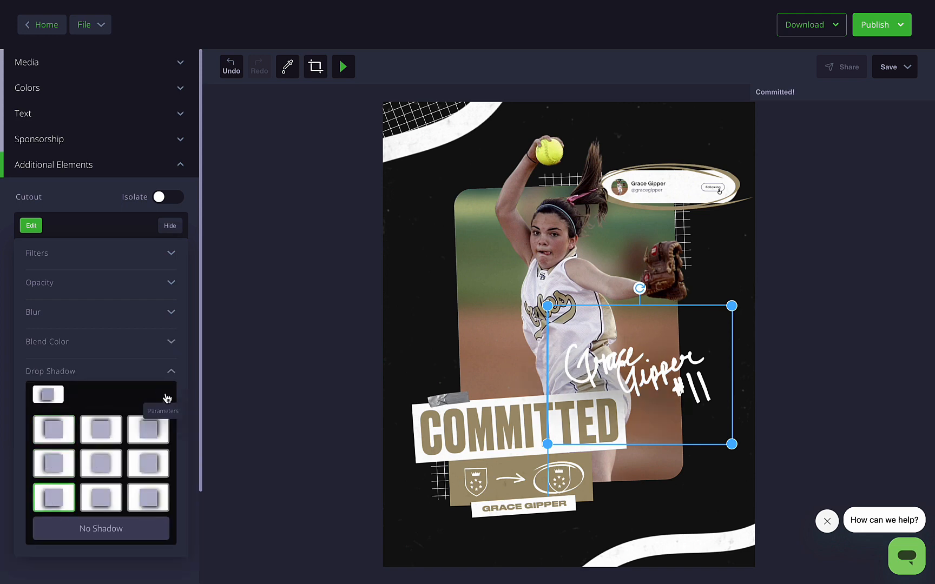
pyautogui.click(171, 371)
pyautogui.click(312, 456)
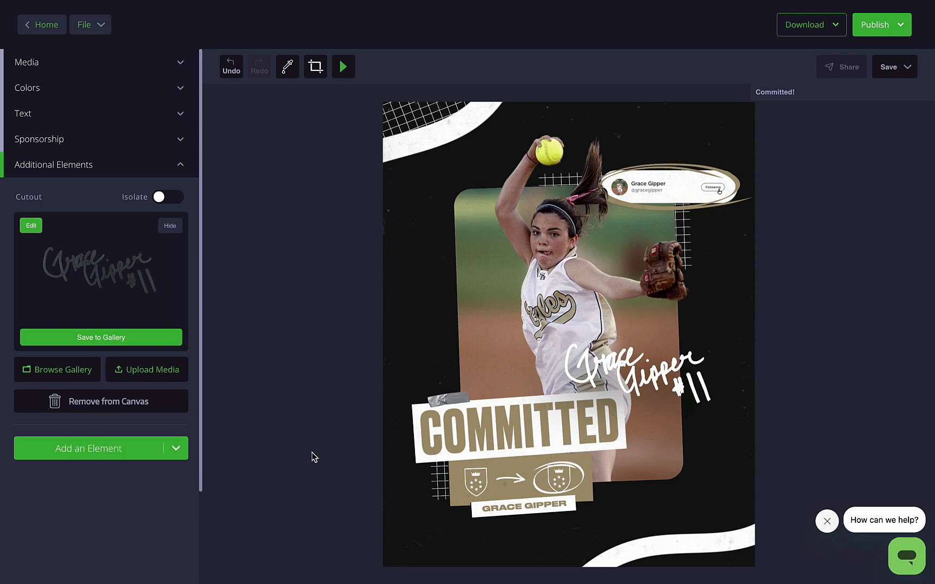